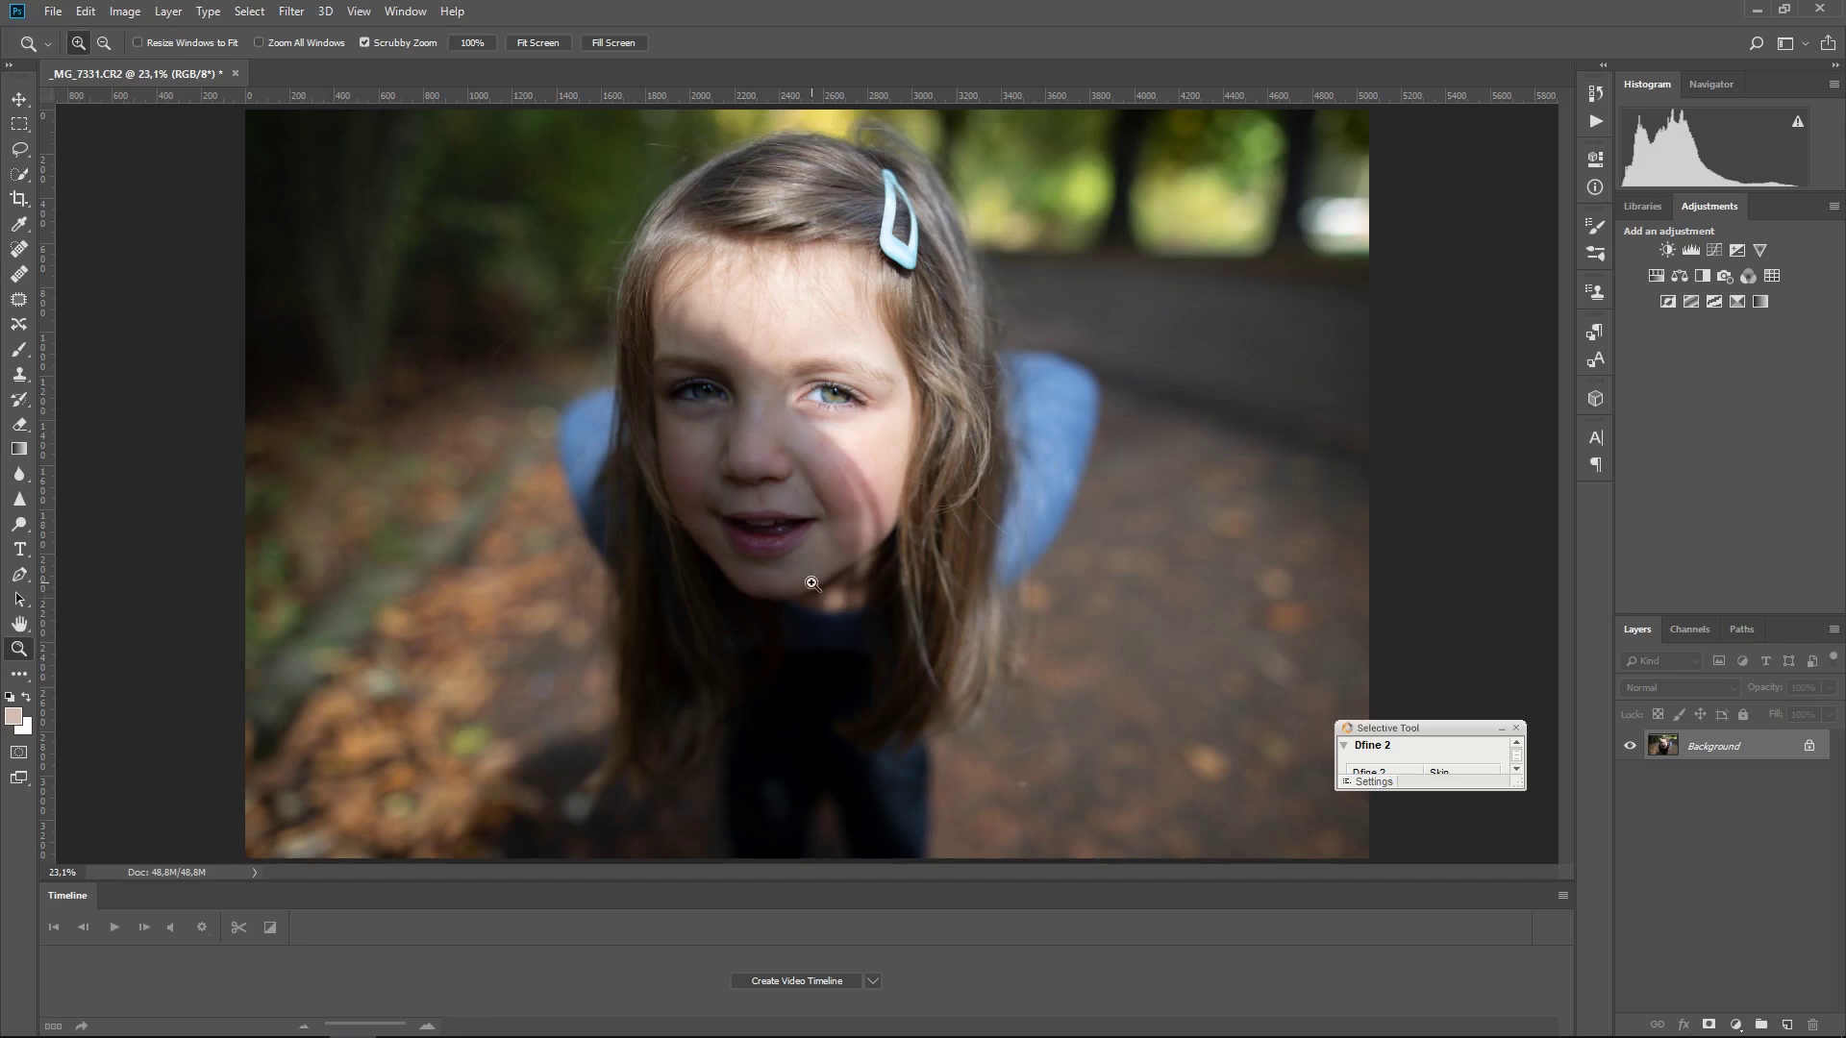
Zoom in to inspect the shadowed cheek and forehead, then fit the photo back in the window
{"action": "left_click", "coordinate": [827, 498]}
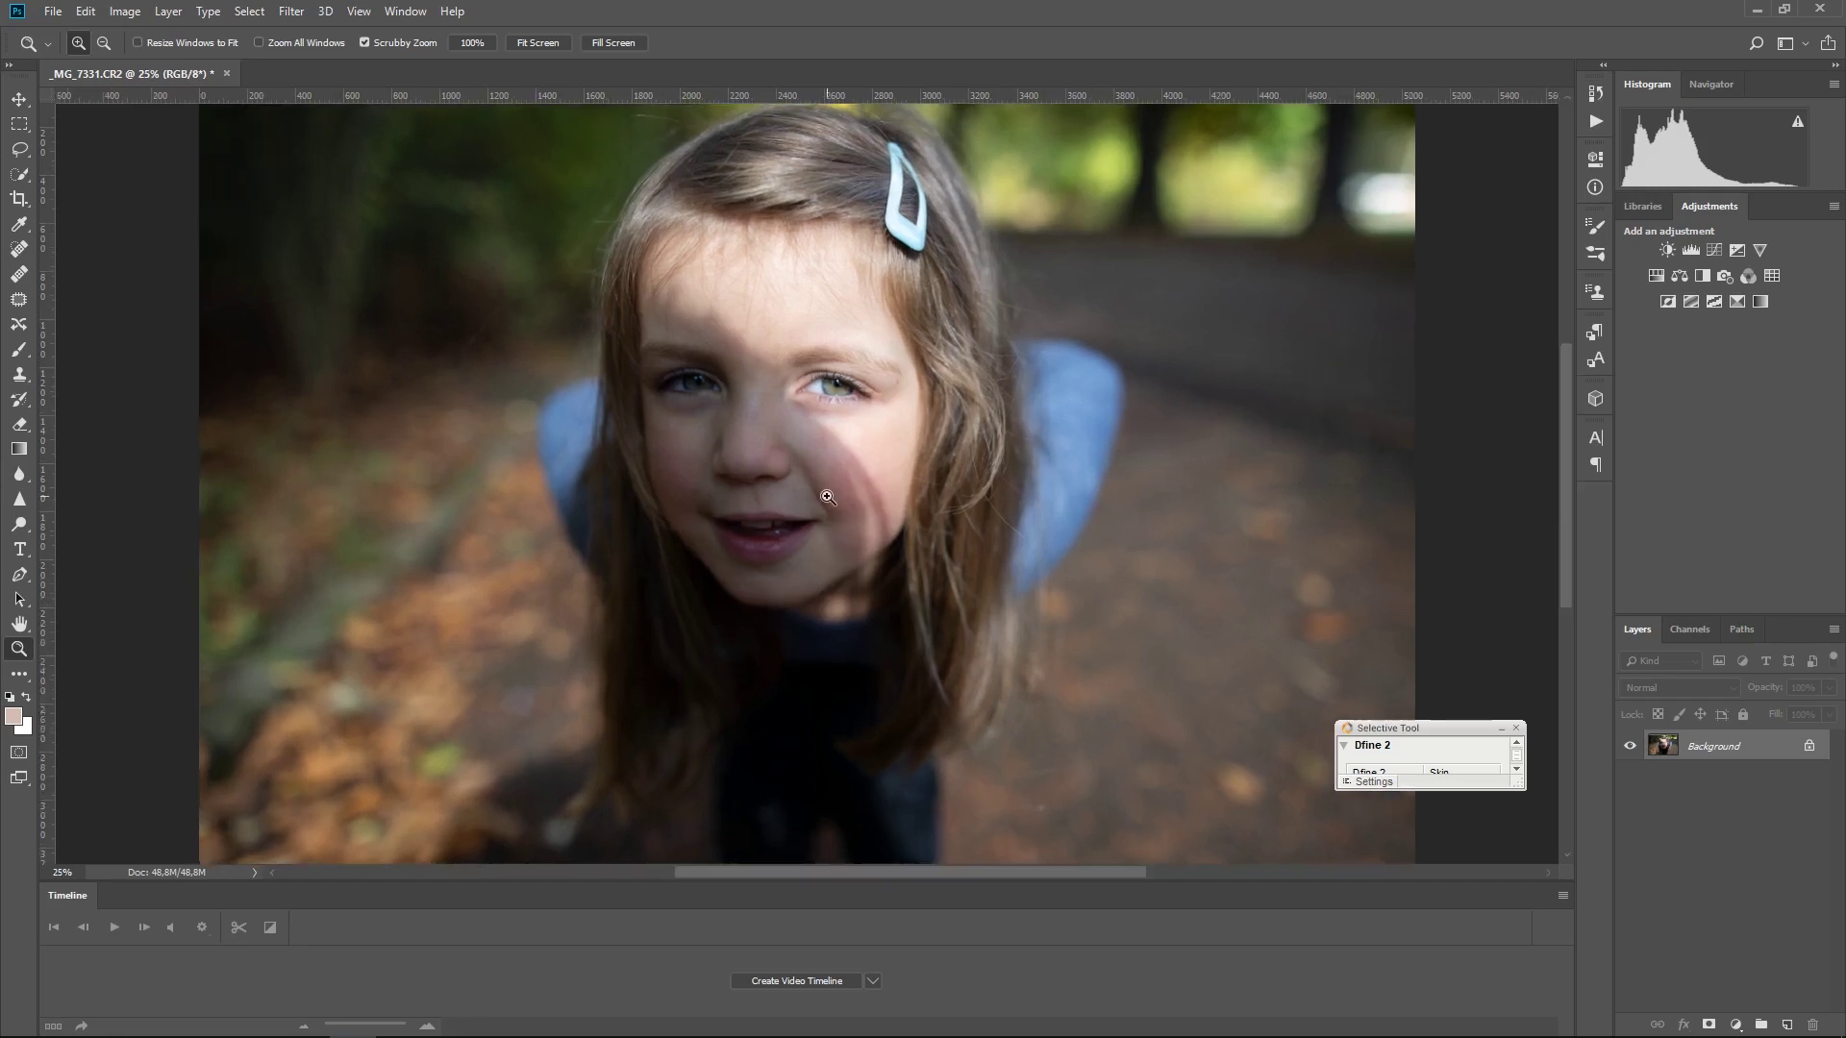
{"action": "left_click", "coordinate": [825, 492]}
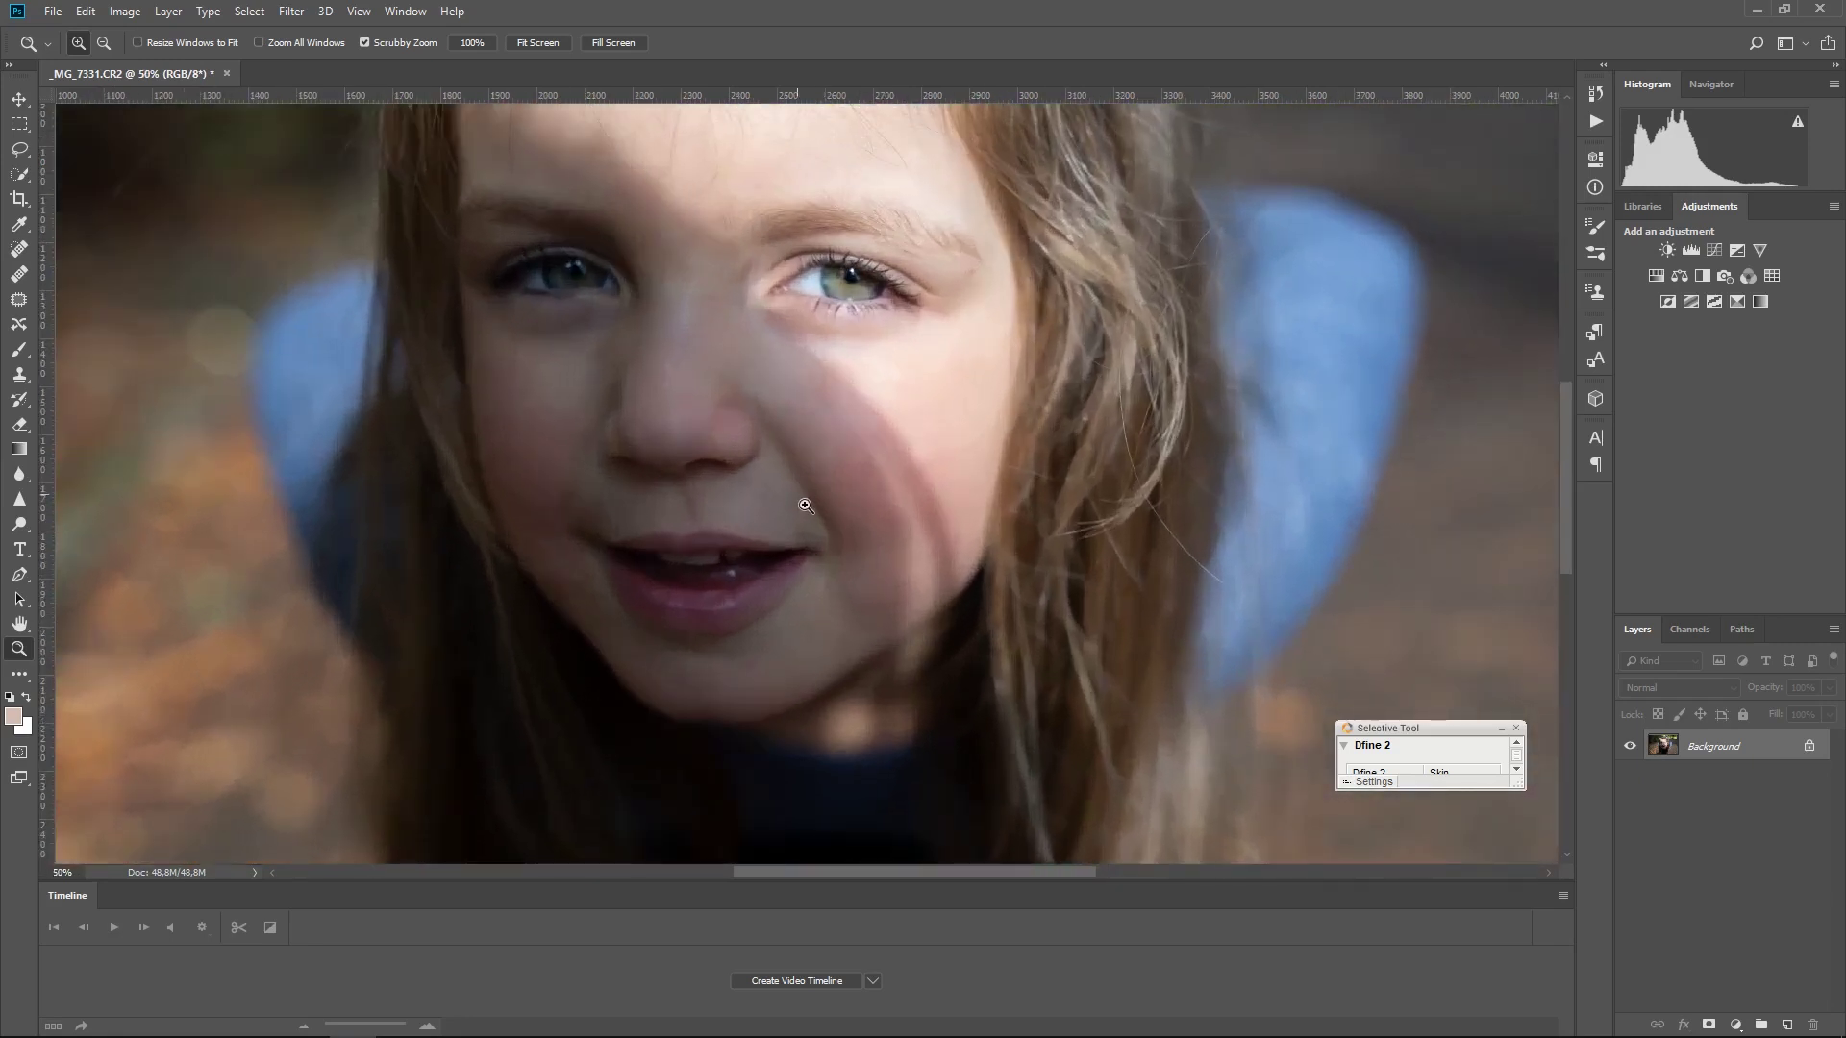
{"action": "left_click", "coordinate": [796, 464]}
{"action": "left_click", "coordinate": [796, 465]}
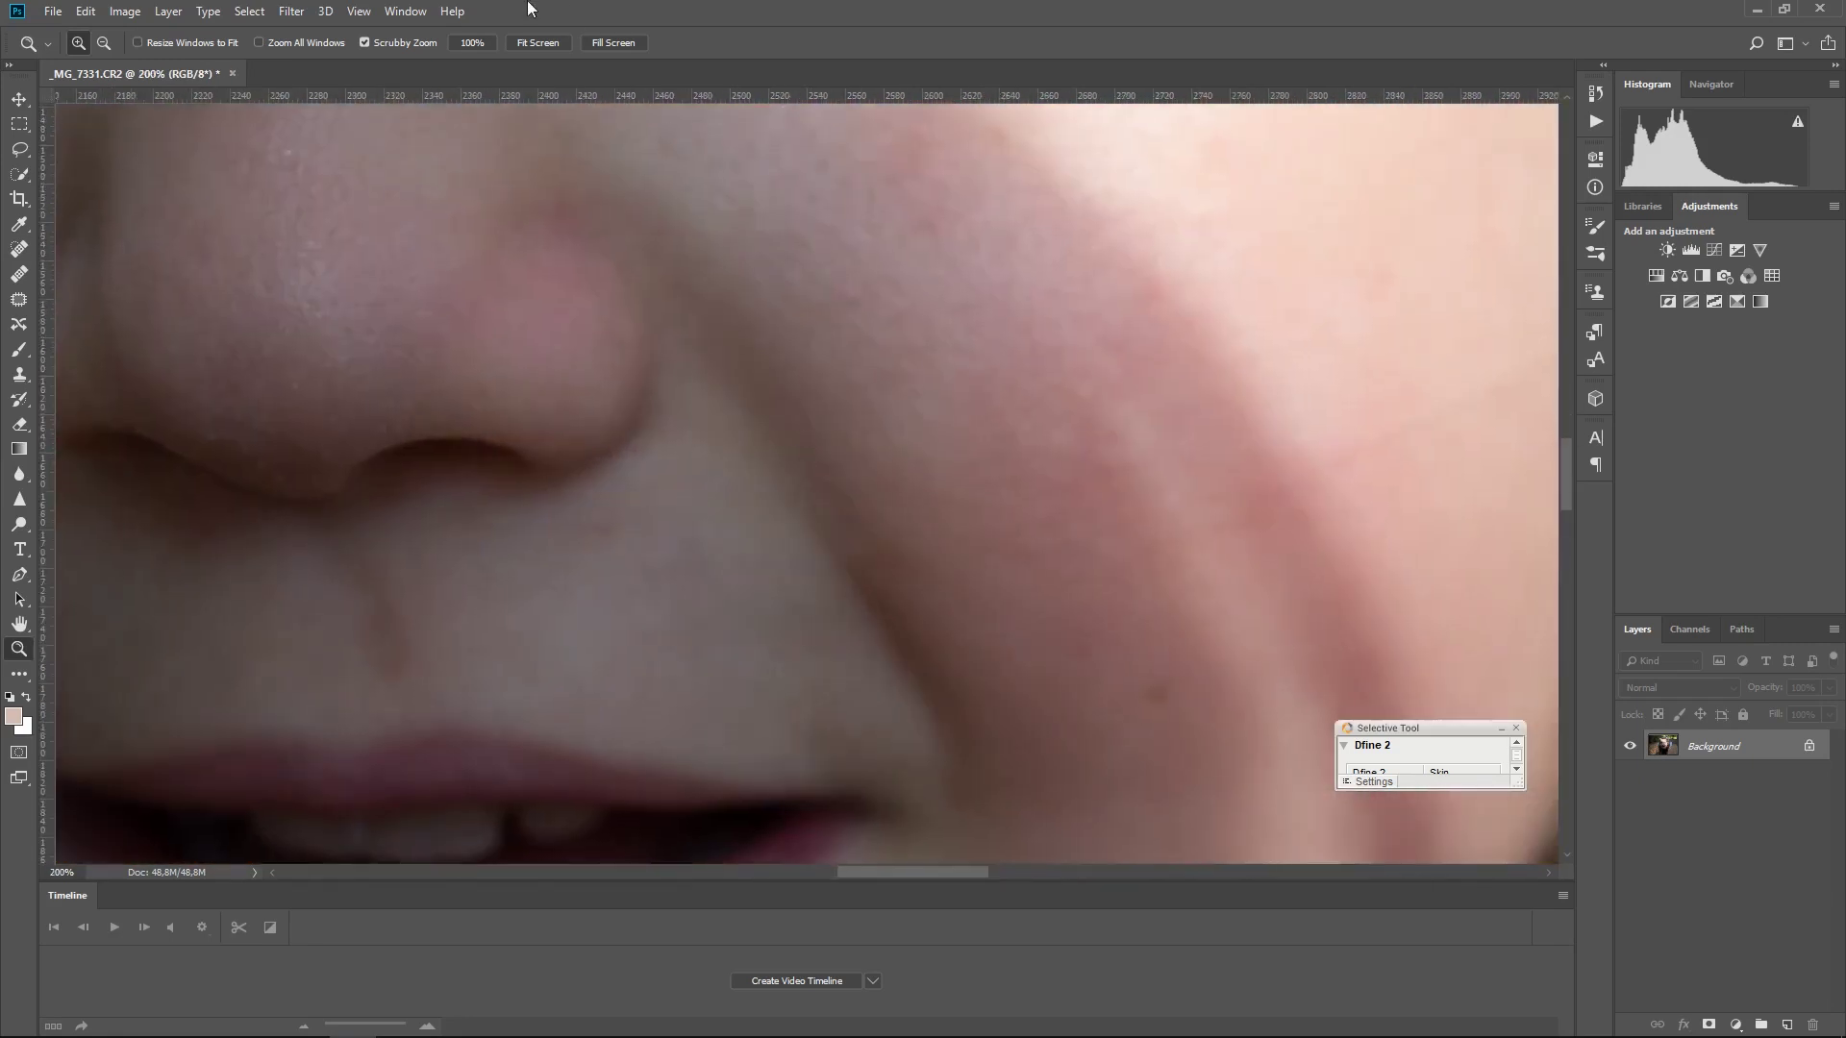
{"action": "left_click", "coordinate": [554, 43]}
{"action": "left_click", "coordinate": [783, 314]}
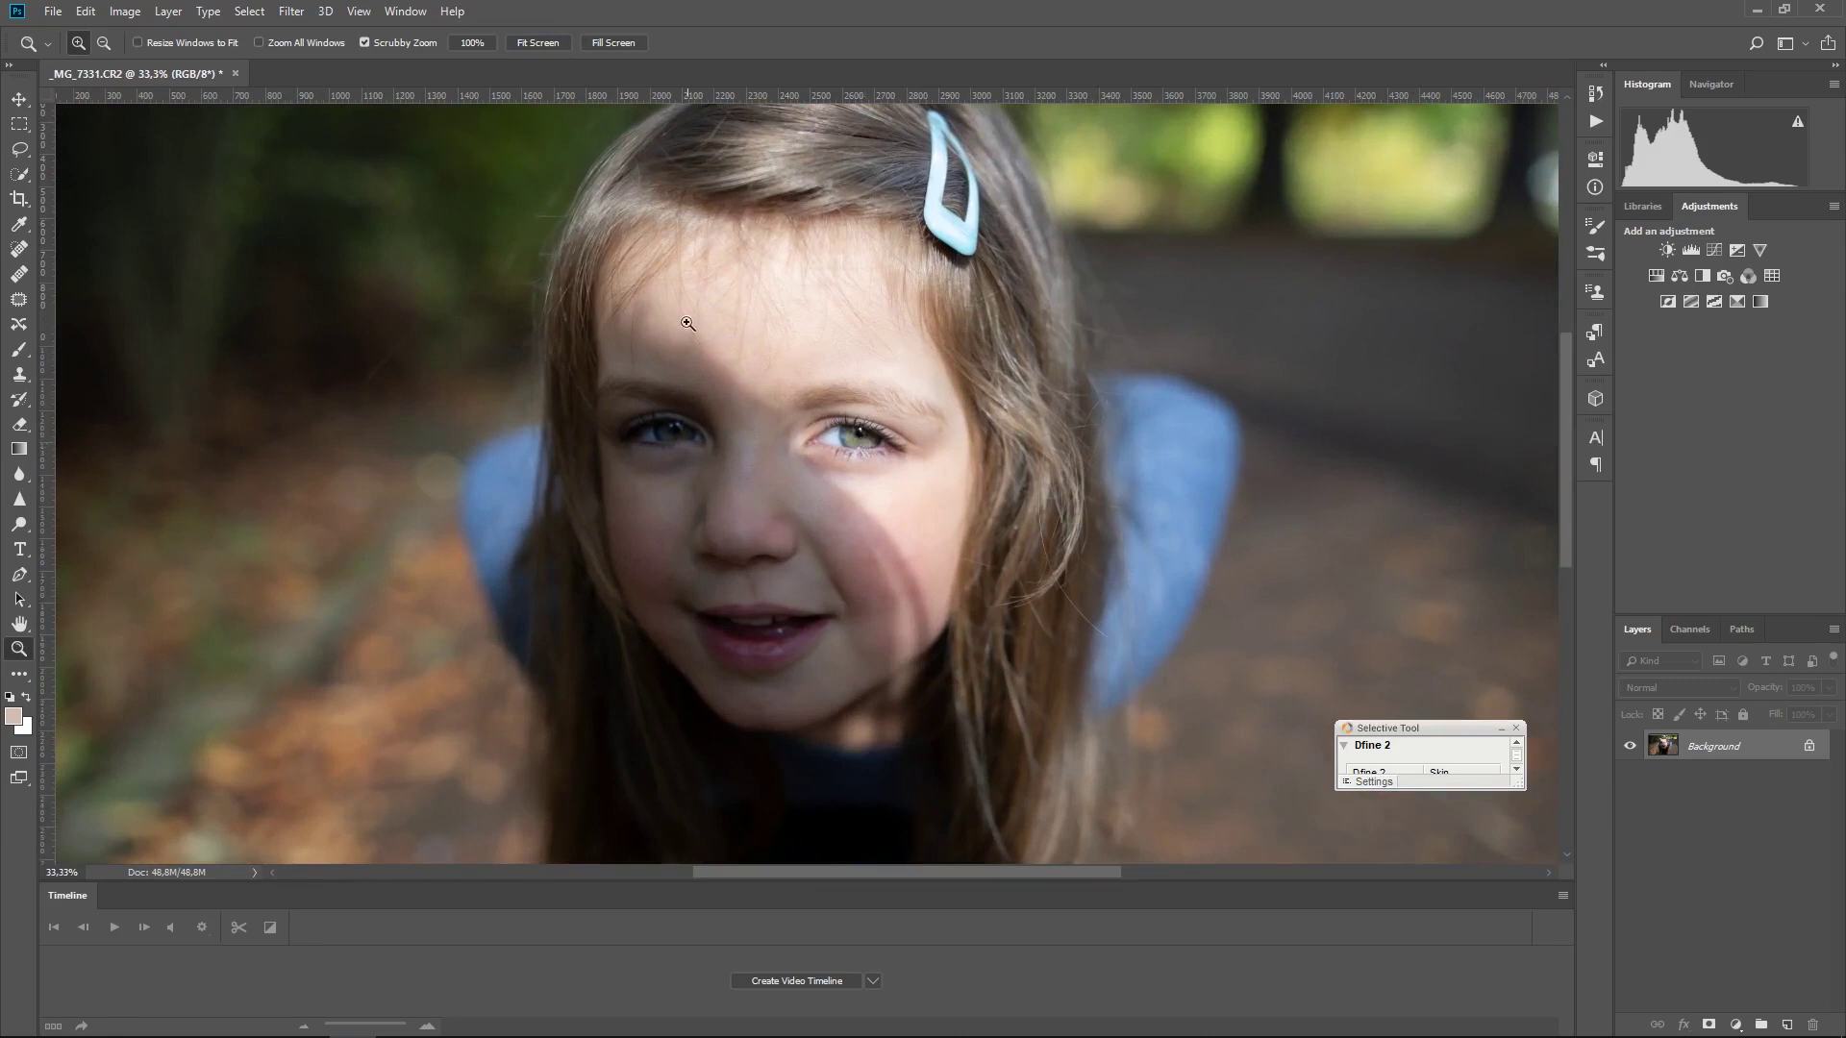
{"action": "left_click", "coordinate": [544, 43]}
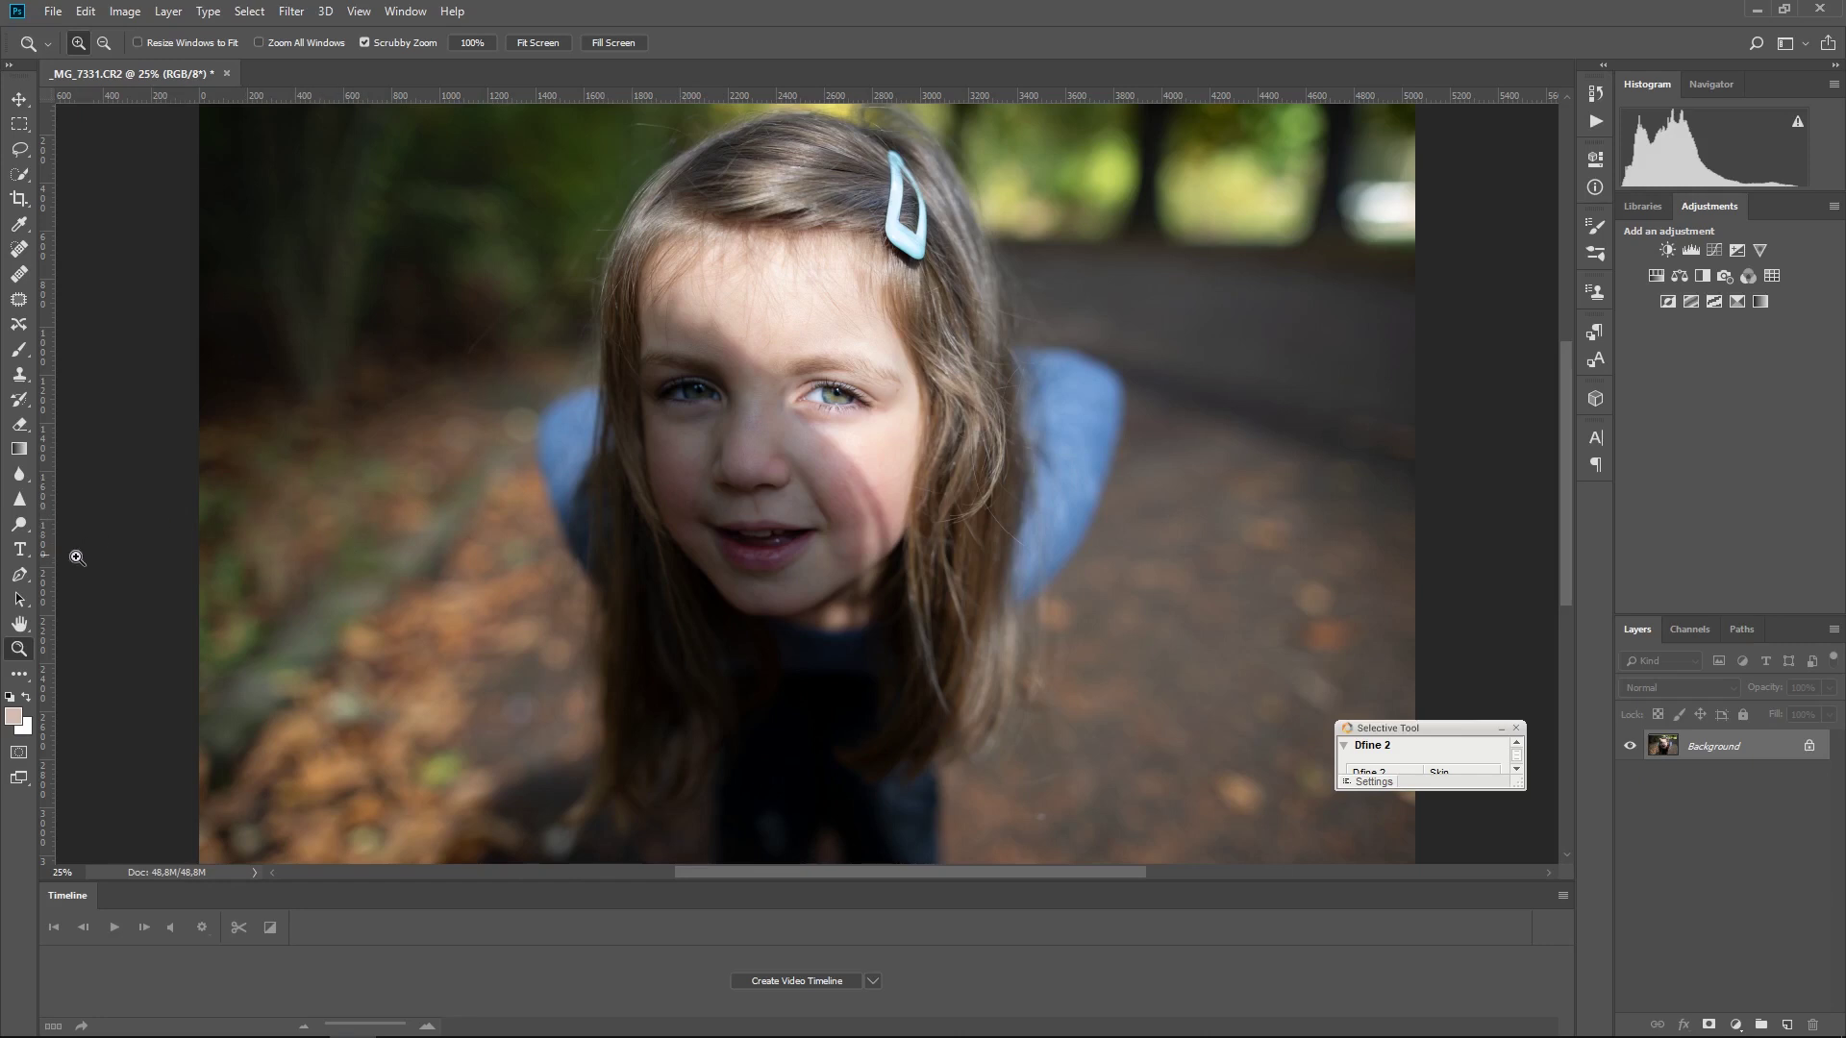
With the Pen tool, place anchor points across the forehead and down beside the eye
{"action": "left_click", "coordinate": [20, 574]}
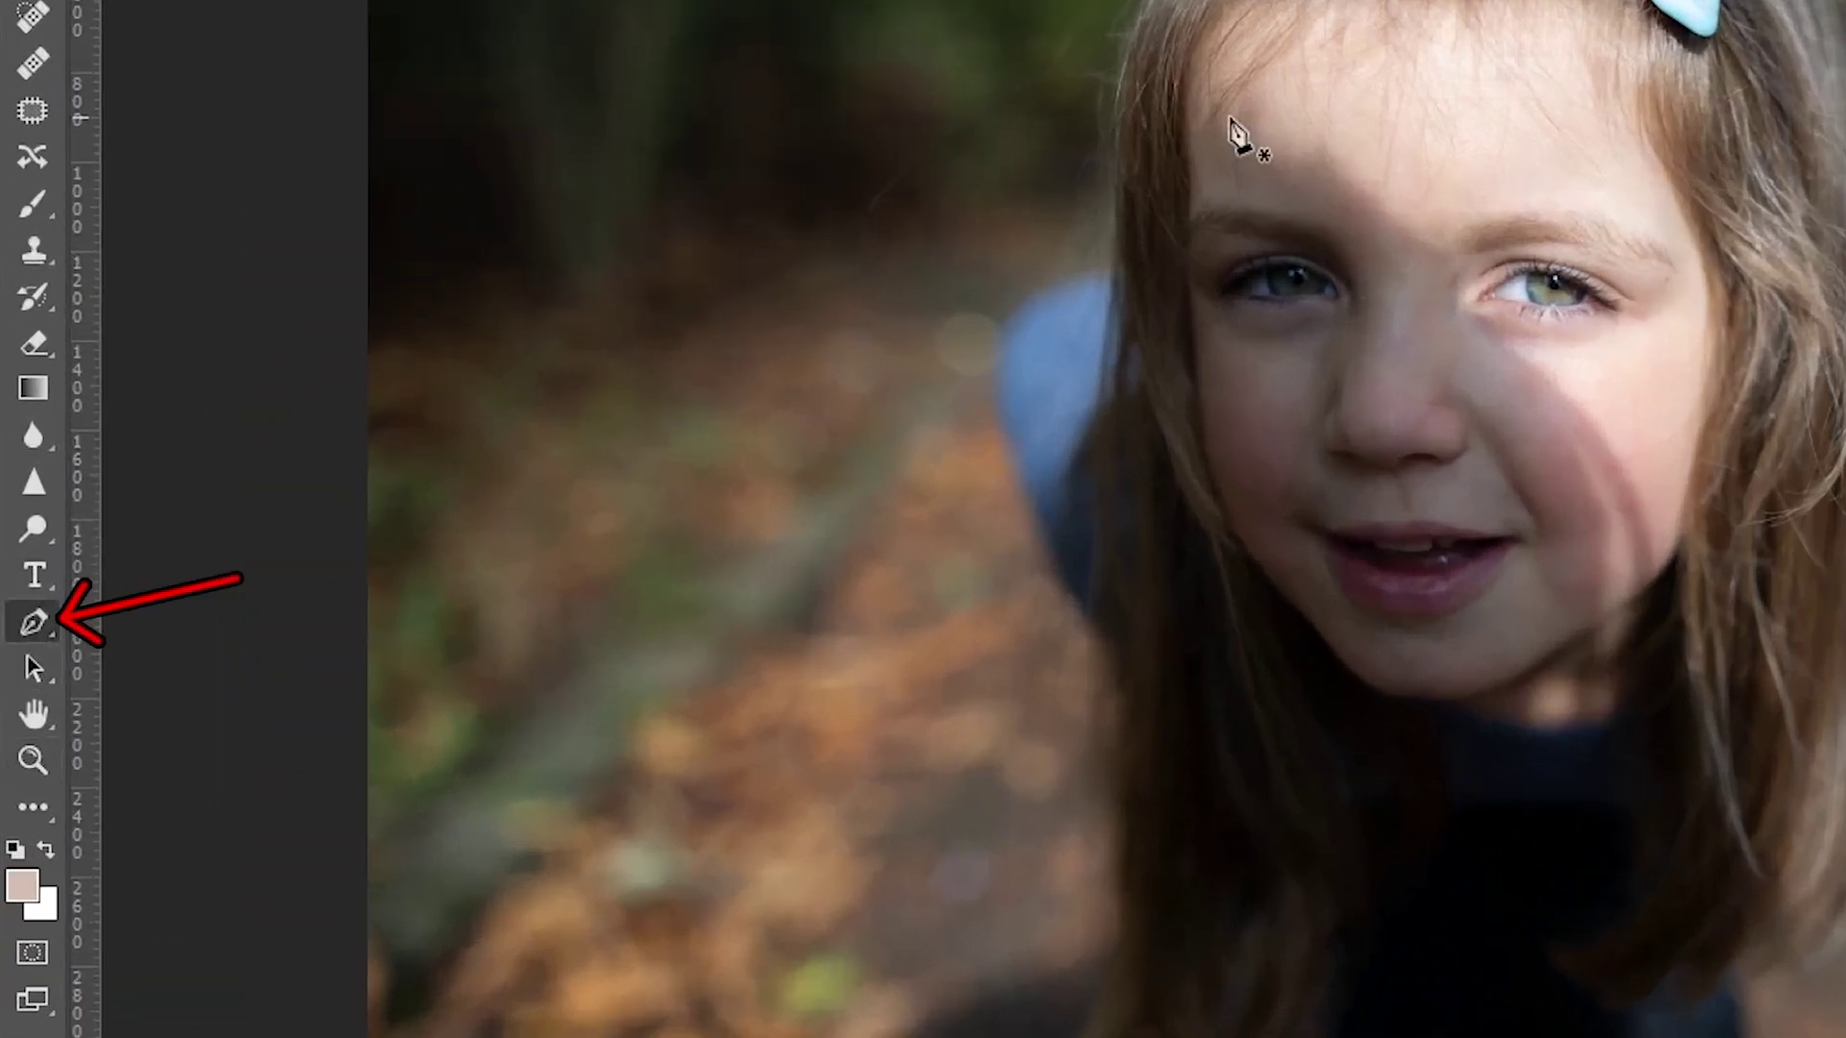
{"action": "left_click", "coordinate": [1182, 113]}
{"action": "left_click", "coordinate": [1250, 142]}
{"action": "left_click", "coordinate": [1290, 163]}
{"action": "left_click", "coordinate": [1323, 141]}
{"action": "left_click", "coordinate": [1367, 168]}
{"action": "left_click", "coordinate": [1396, 205]}
{"action": "left_click", "coordinate": [1428, 239]}
{"action": "left_click", "coordinate": [1440, 271]}
{"action": "left_click", "coordinate": [1467, 268]}
{"action": "left_click", "coordinate": [1463, 307]}
Continue the path points down the cheek and around the jaw
{"action": "left_click", "coordinate": [1492, 325]}
{"action": "left_click", "coordinate": [1532, 359]}
{"action": "left_click", "coordinate": [1573, 402]}
{"action": "left_click", "coordinate": [1618, 453]}
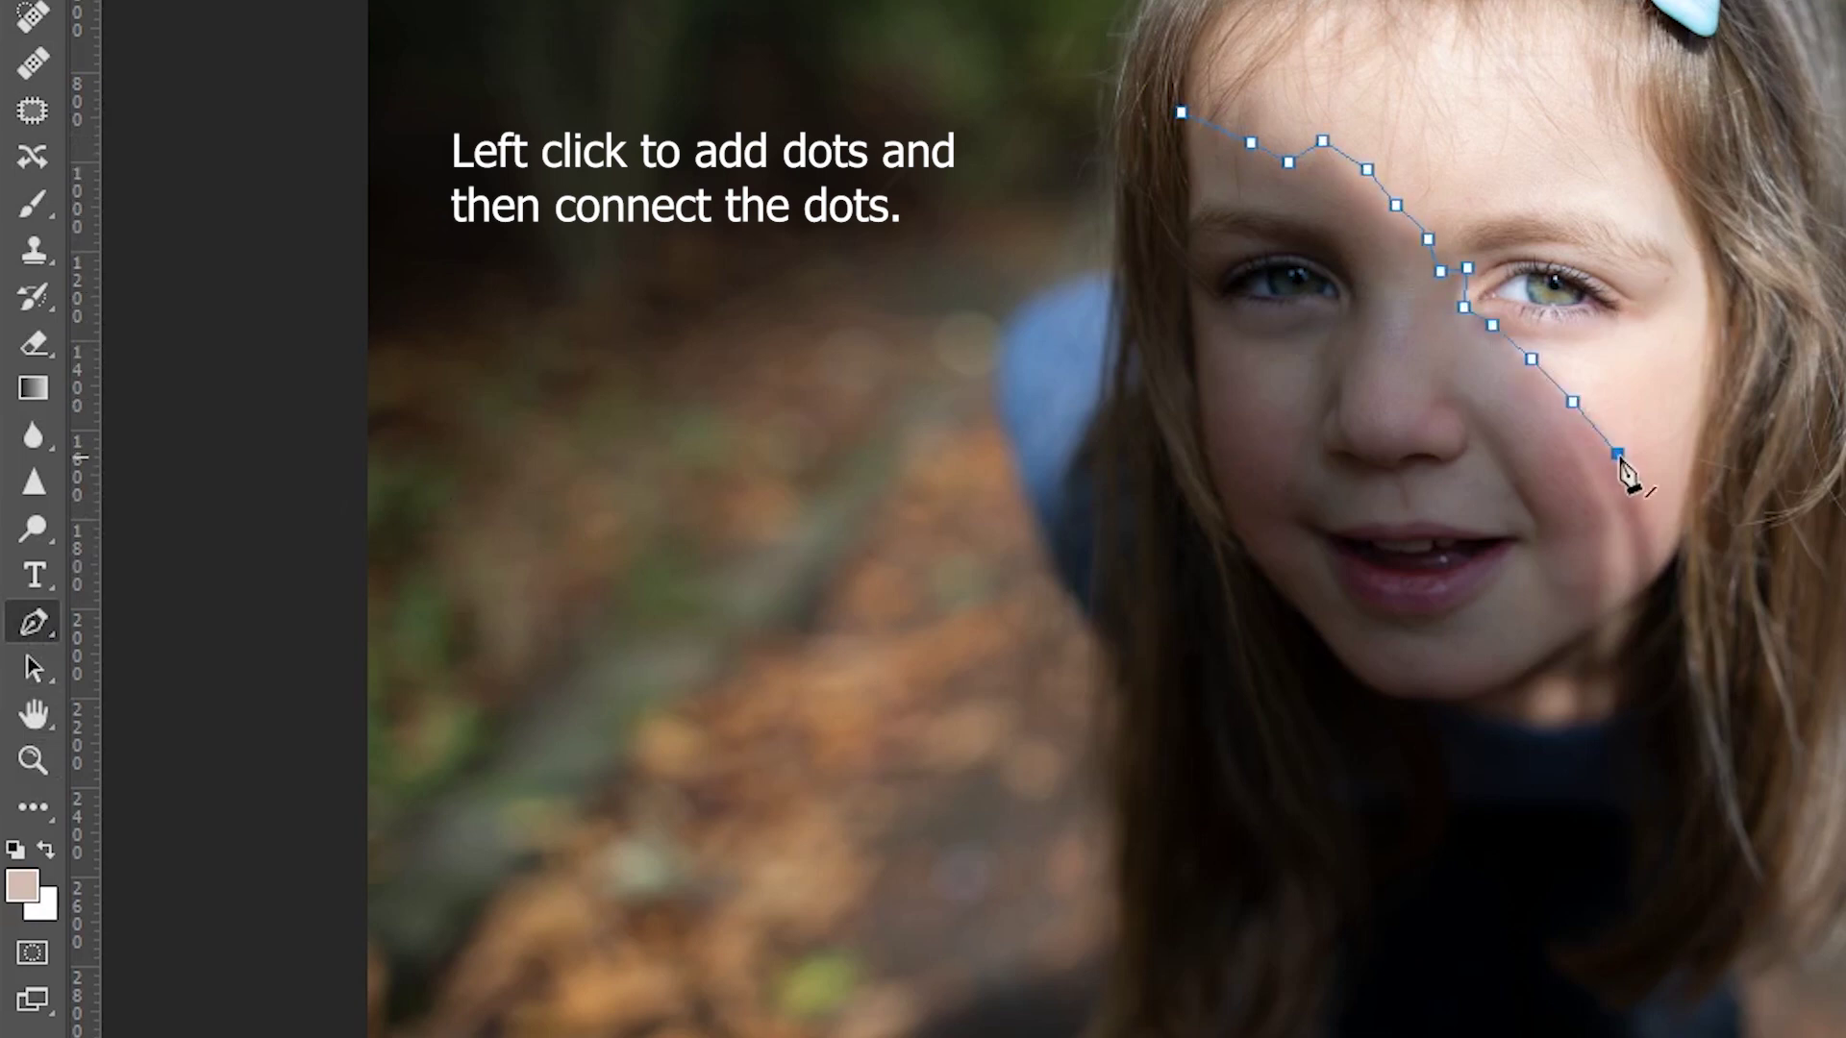
{"action": "left_click", "coordinate": [1638, 494]}
{"action": "left_click", "coordinate": [1650, 547]}
{"action": "left_click", "coordinate": [1653, 574]}
{"action": "left_click", "coordinate": [1618, 615]}
{"action": "left_click", "coordinate": [1564, 645]}
{"action": "left_click", "coordinate": [1515, 679]}
Run the path along the jawline, up the left cheek and temple, closing on the starting point
{"action": "left_click", "coordinate": [1479, 696]}
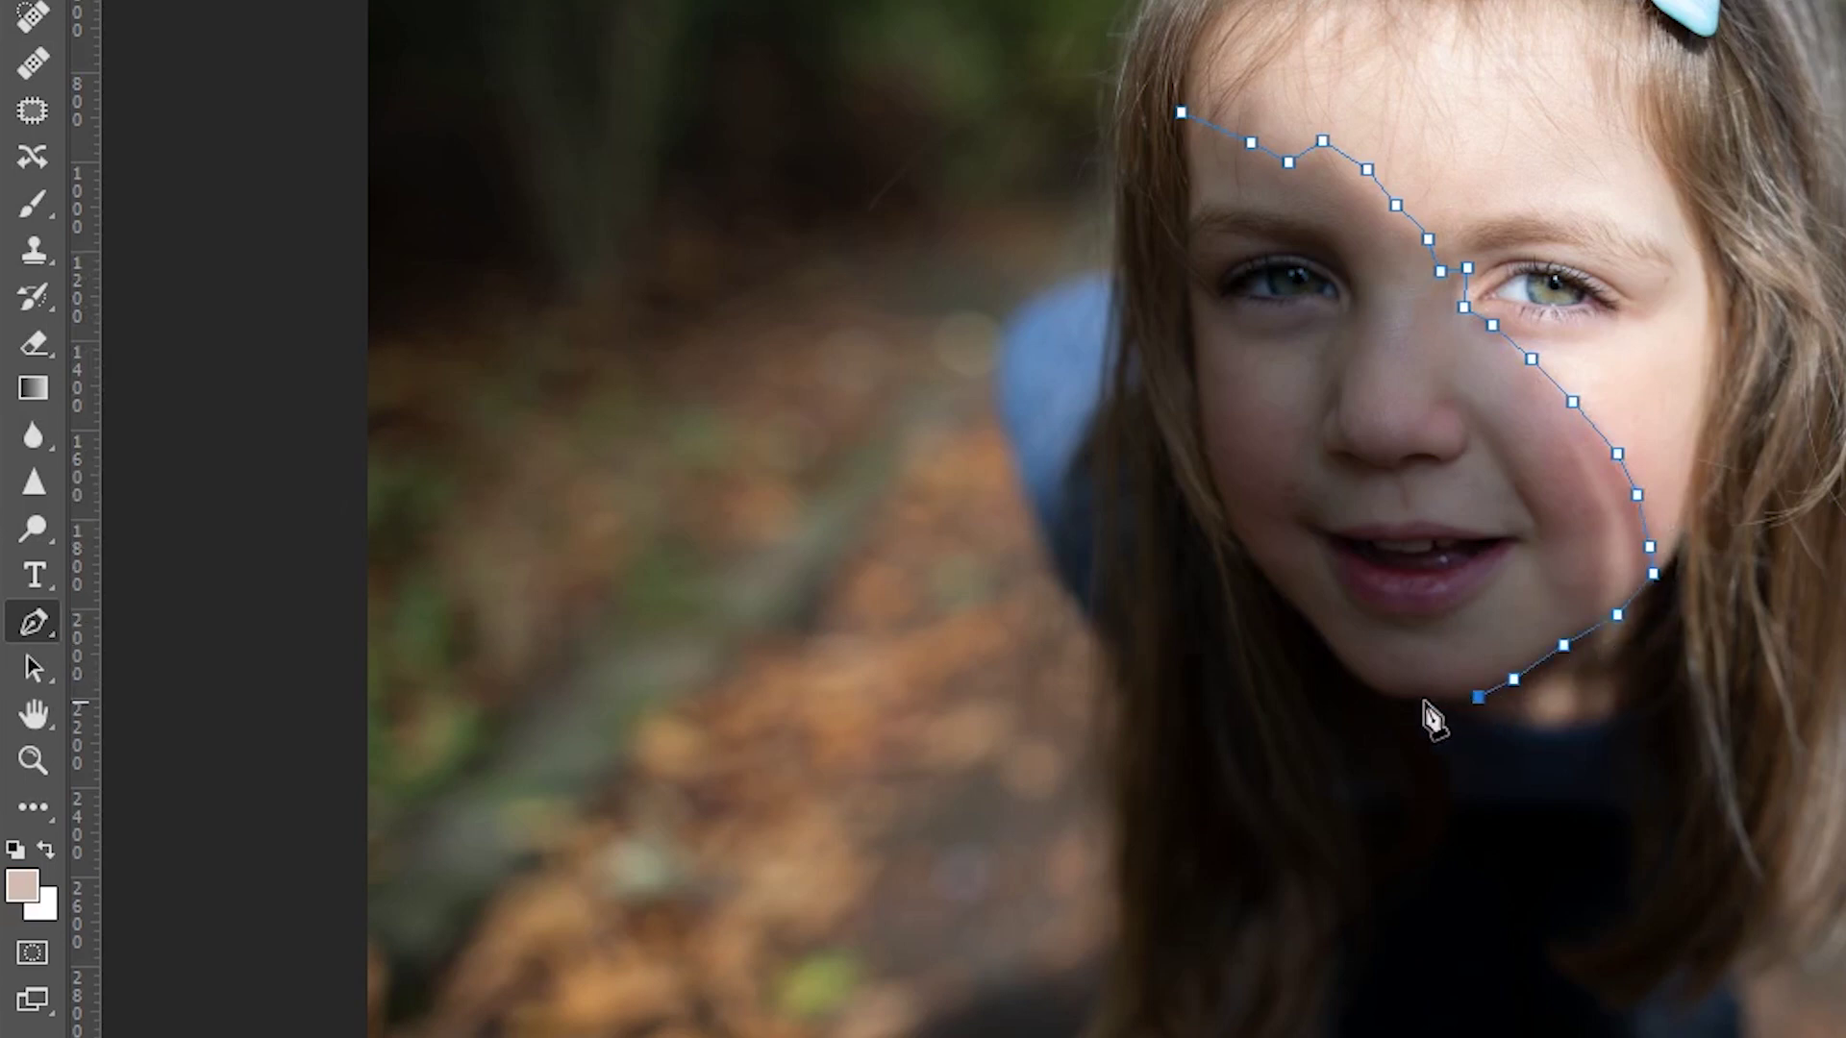
{"action": "left_click", "coordinate": [1407, 702]}
{"action": "left_click", "coordinate": [1357, 681]}
{"action": "left_click", "coordinate": [1315, 637]}
{"action": "left_click", "coordinate": [1296, 606]}
{"action": "left_click", "coordinate": [1256, 566]}
{"action": "left_click", "coordinate": [1229, 529]}
{"action": "left_click", "coordinate": [1201, 466]}
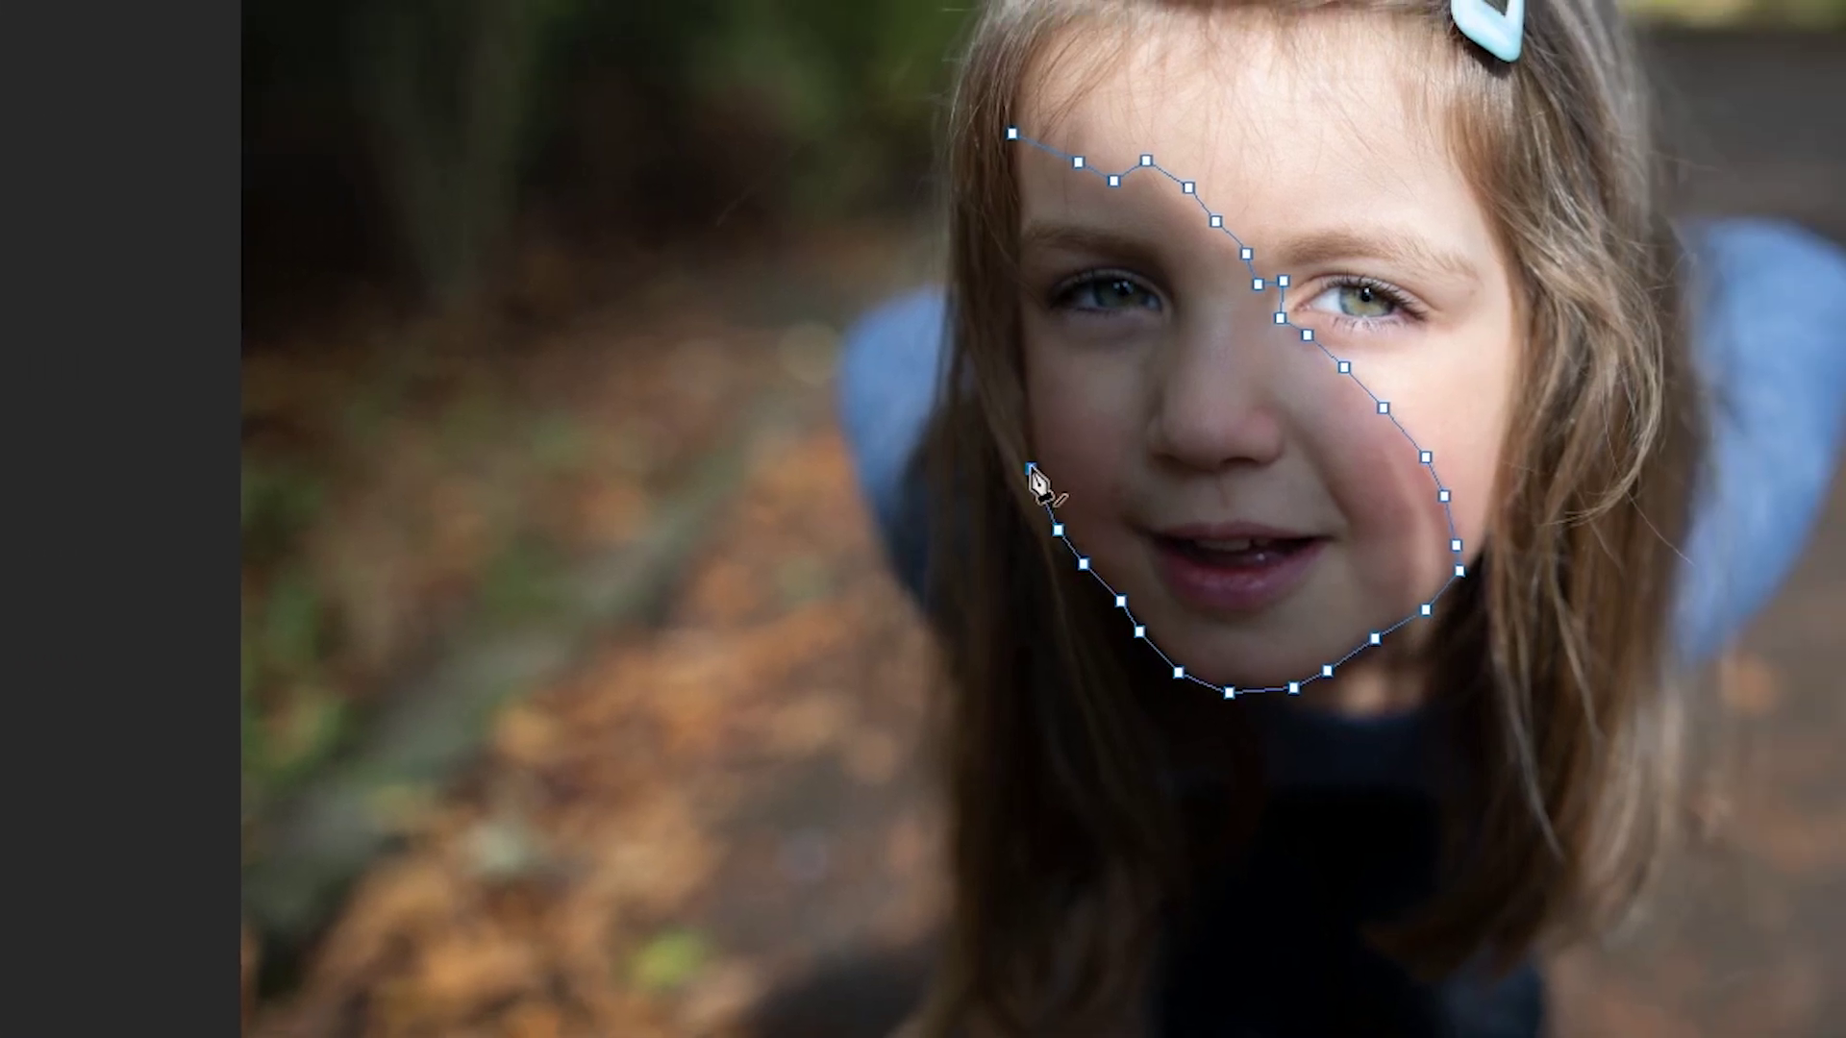
{"action": "left_click", "coordinate": [1195, 403]}
{"action": "left_click", "coordinate": [1194, 337]}
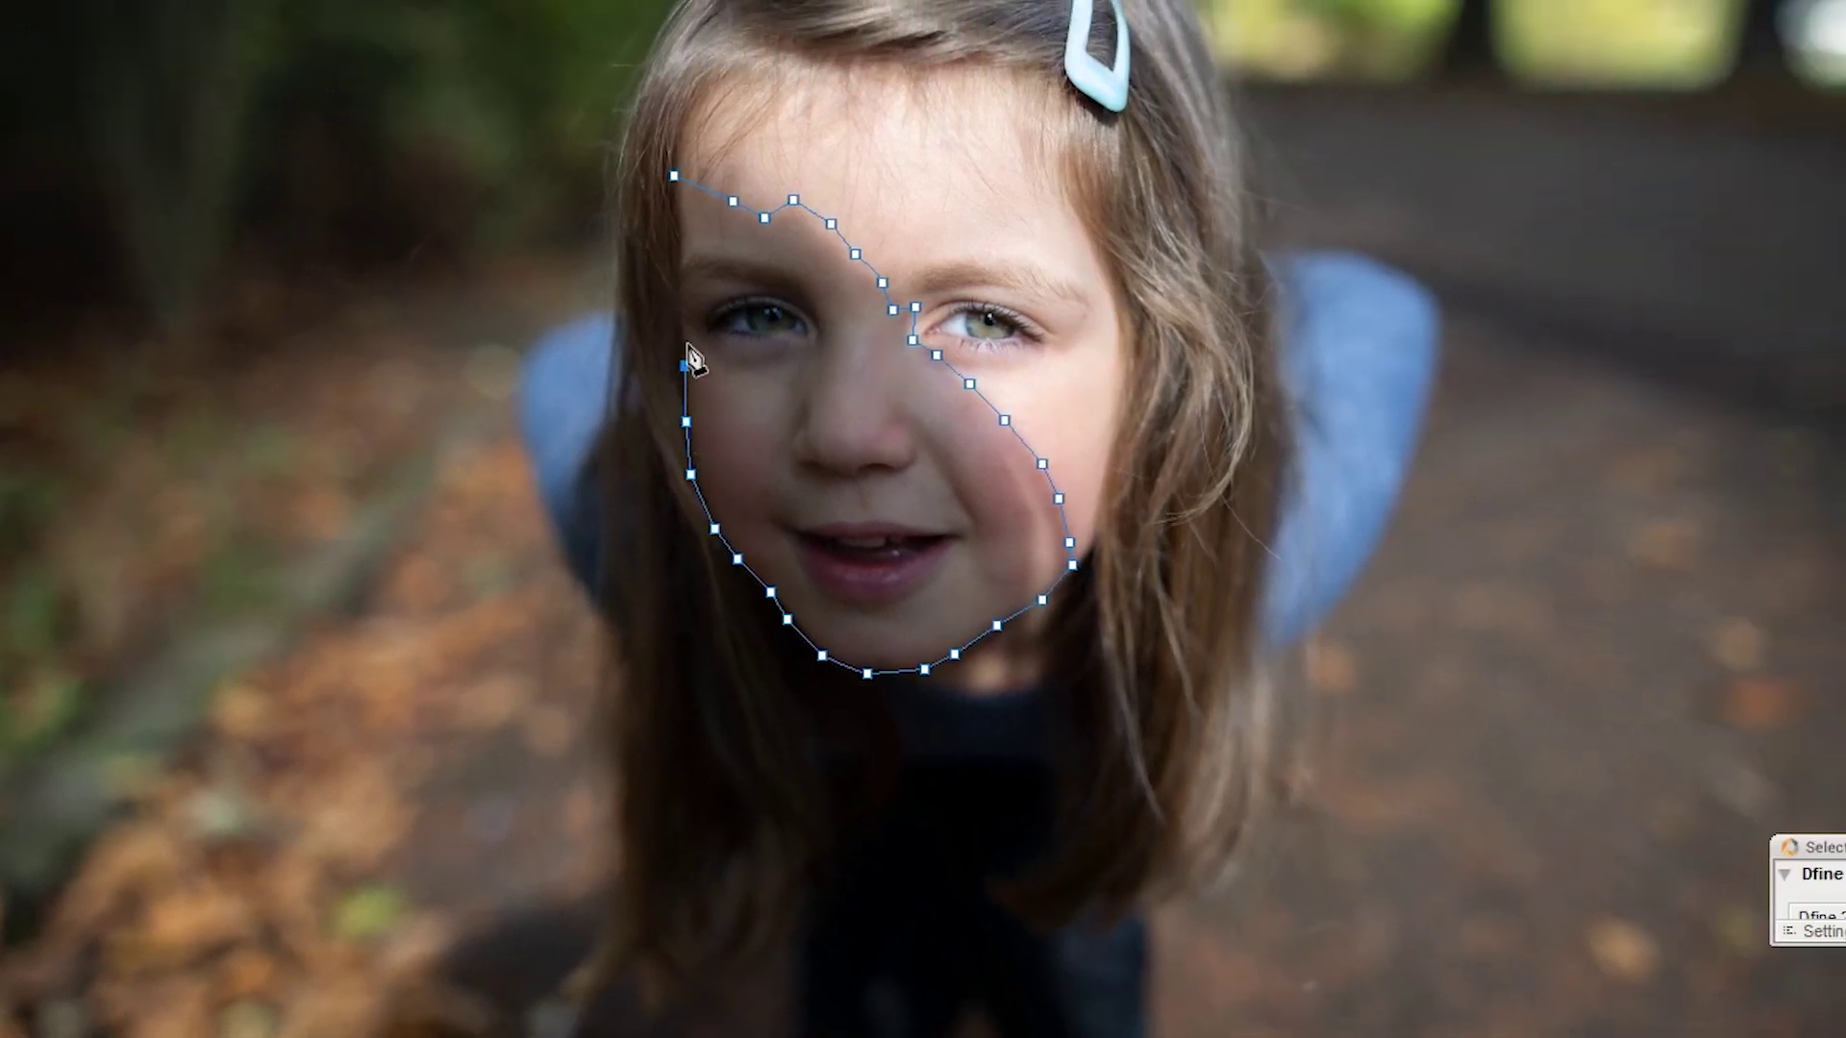
{"action": "left_click", "coordinate": [677, 329]}
{"action": "left_click", "coordinate": [676, 285]}
{"action": "left_click", "coordinate": [683, 244]}
{"action": "left_click", "coordinate": [674, 198]}
{"action": "left_click", "coordinate": [674, 176]}
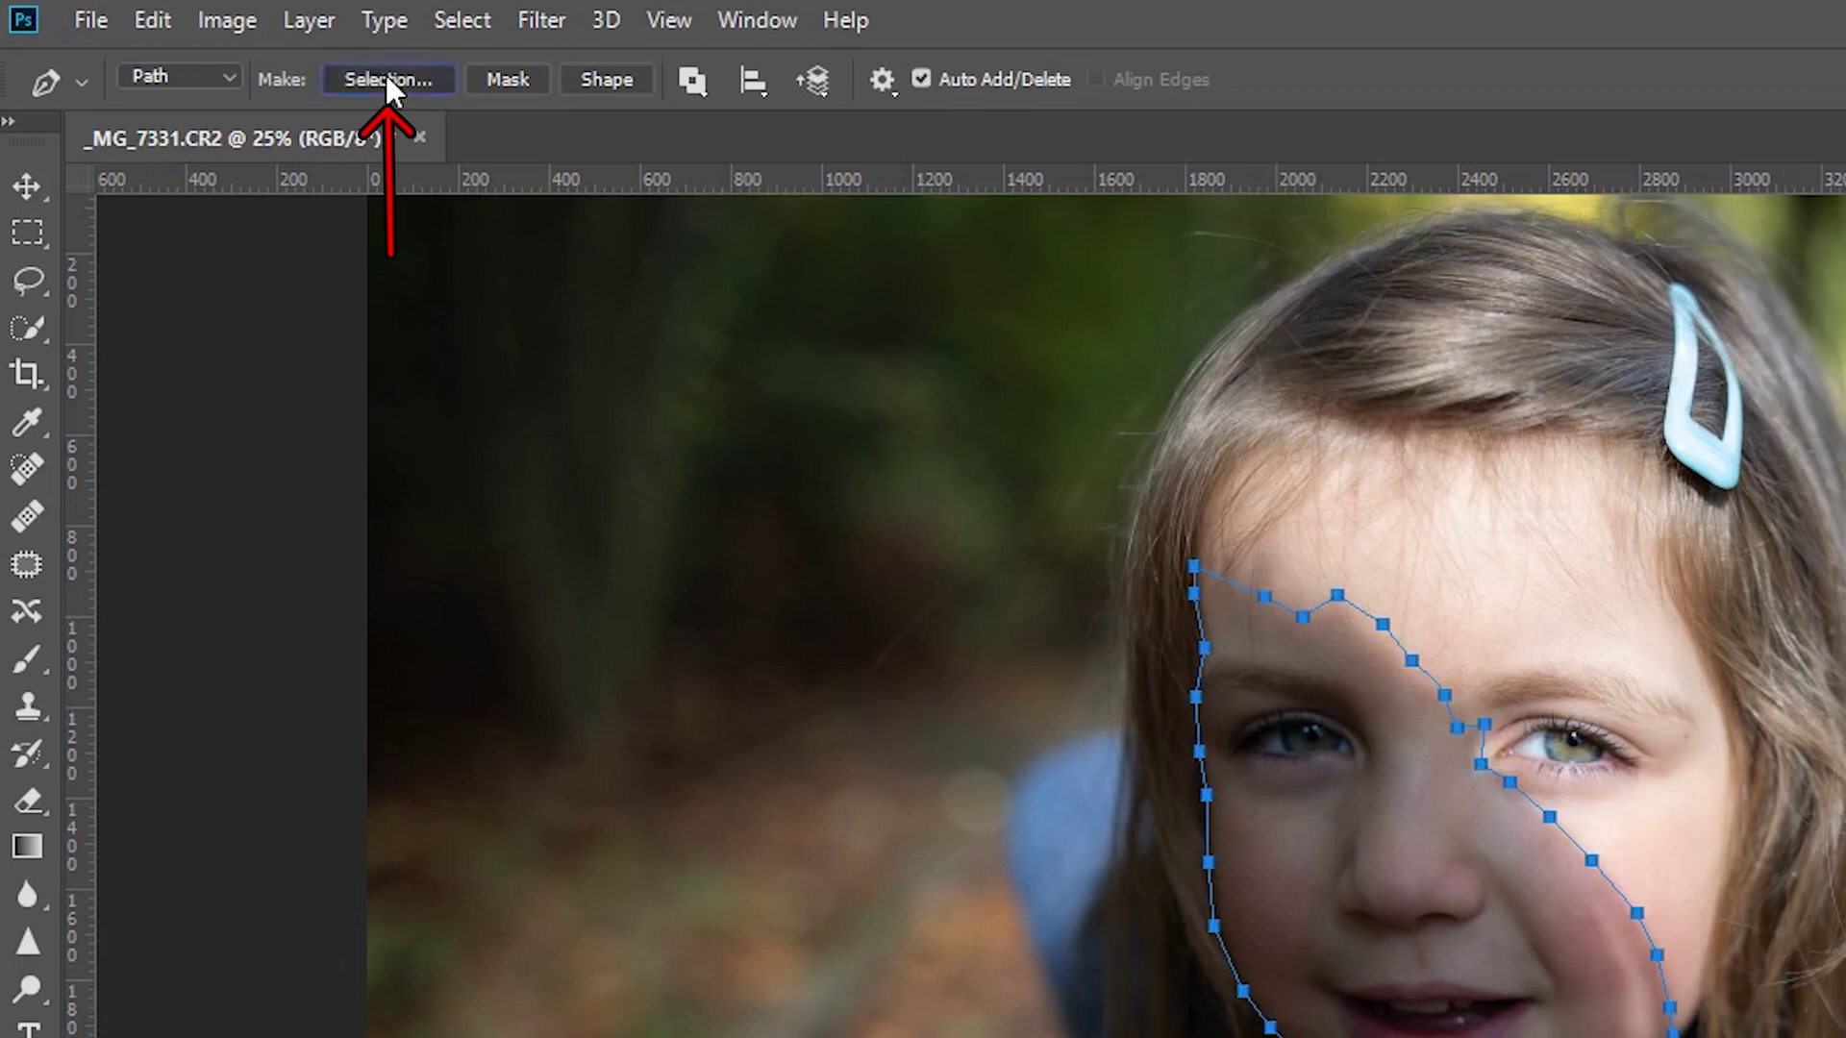
Convert the path with Make Selection, keeping Feather Radius at 0 px
{"action": "left_click", "coordinate": [383, 81]}
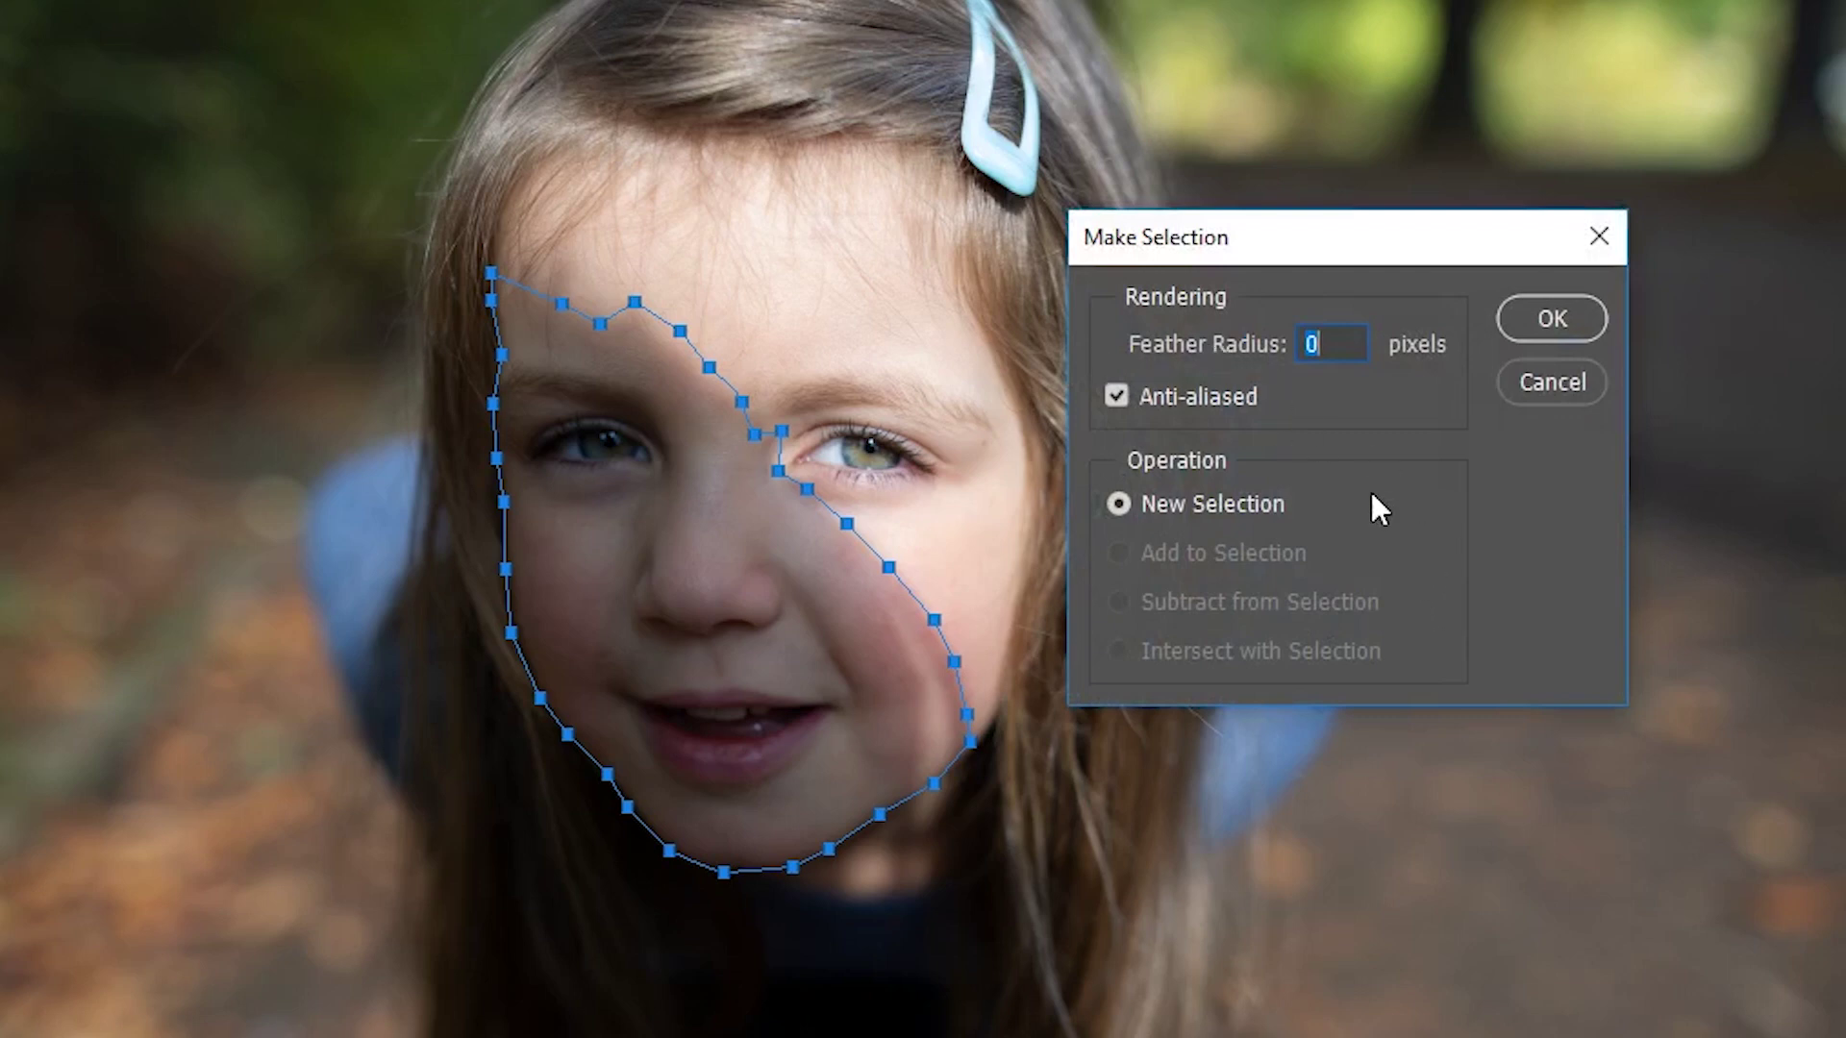
{"action": "left_click", "coordinate": [1546, 329]}
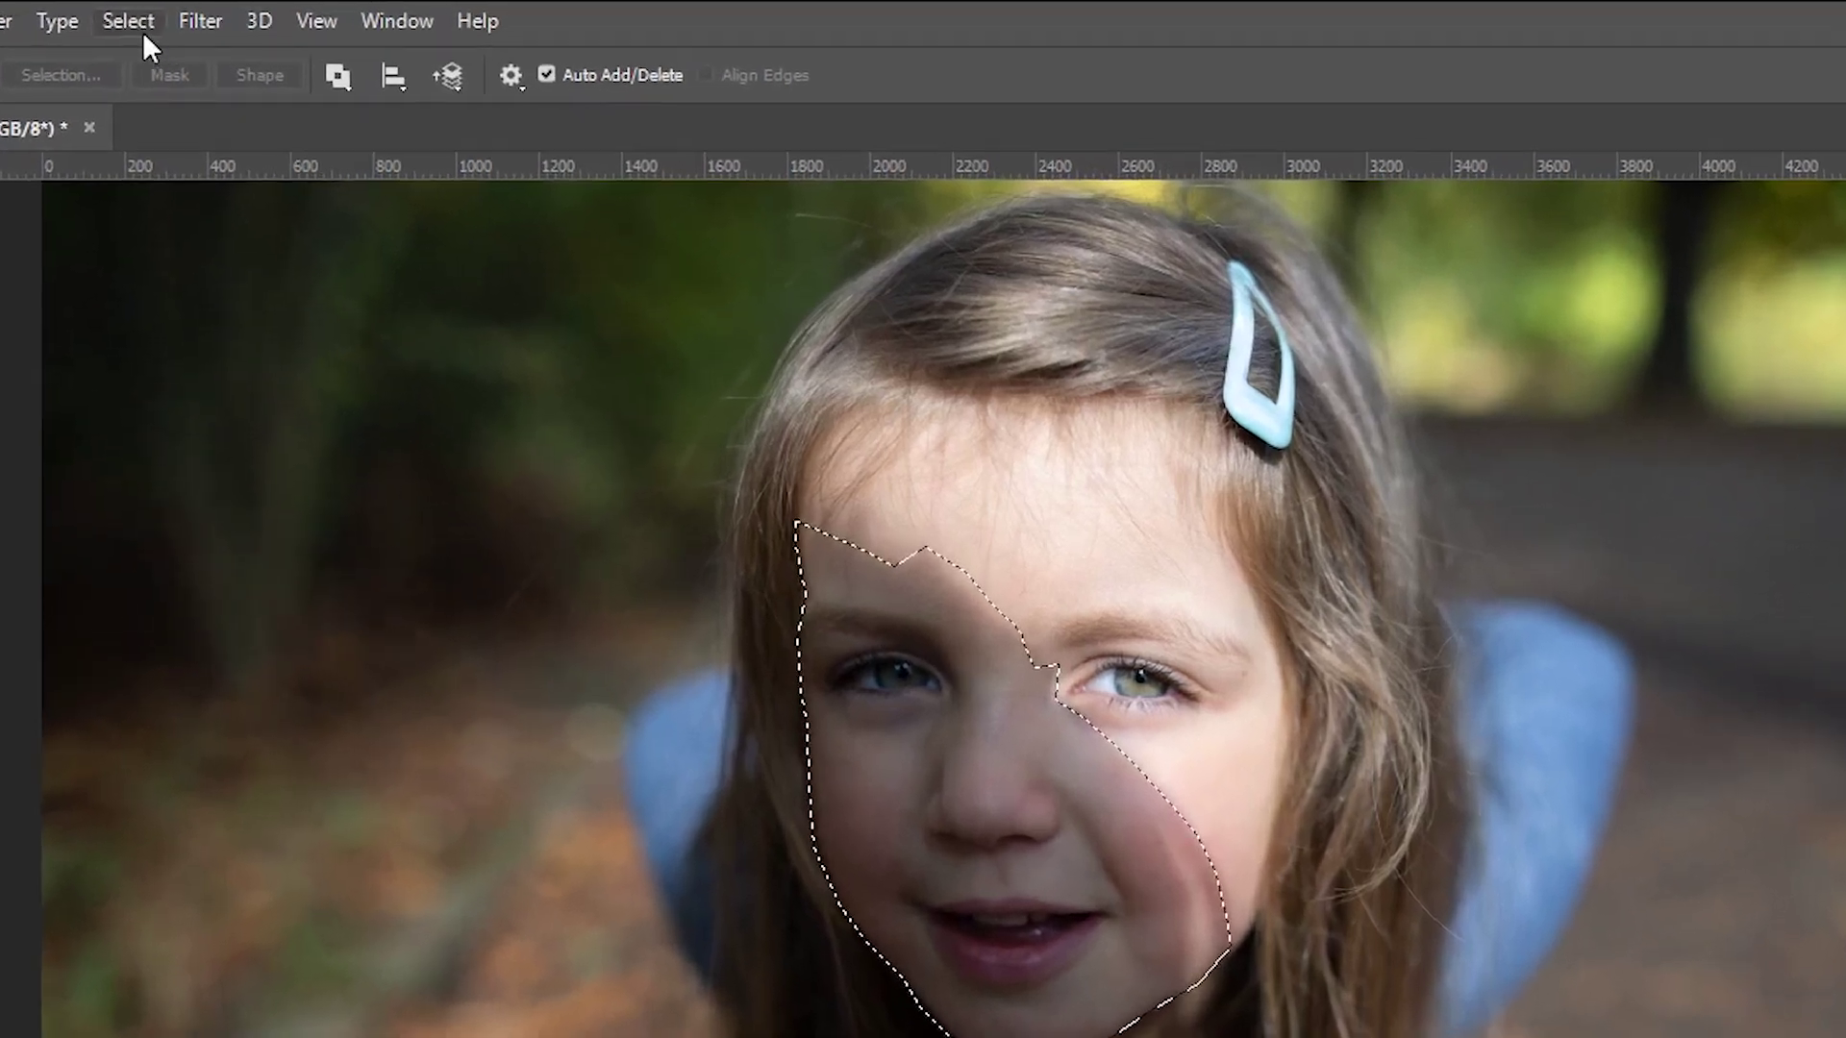
Open Select and Mask, cancel without changes, and reopen the Select menu
{"action": "left_click", "coordinate": [143, 17]}
{"action": "left_click", "coordinate": [237, 501]}
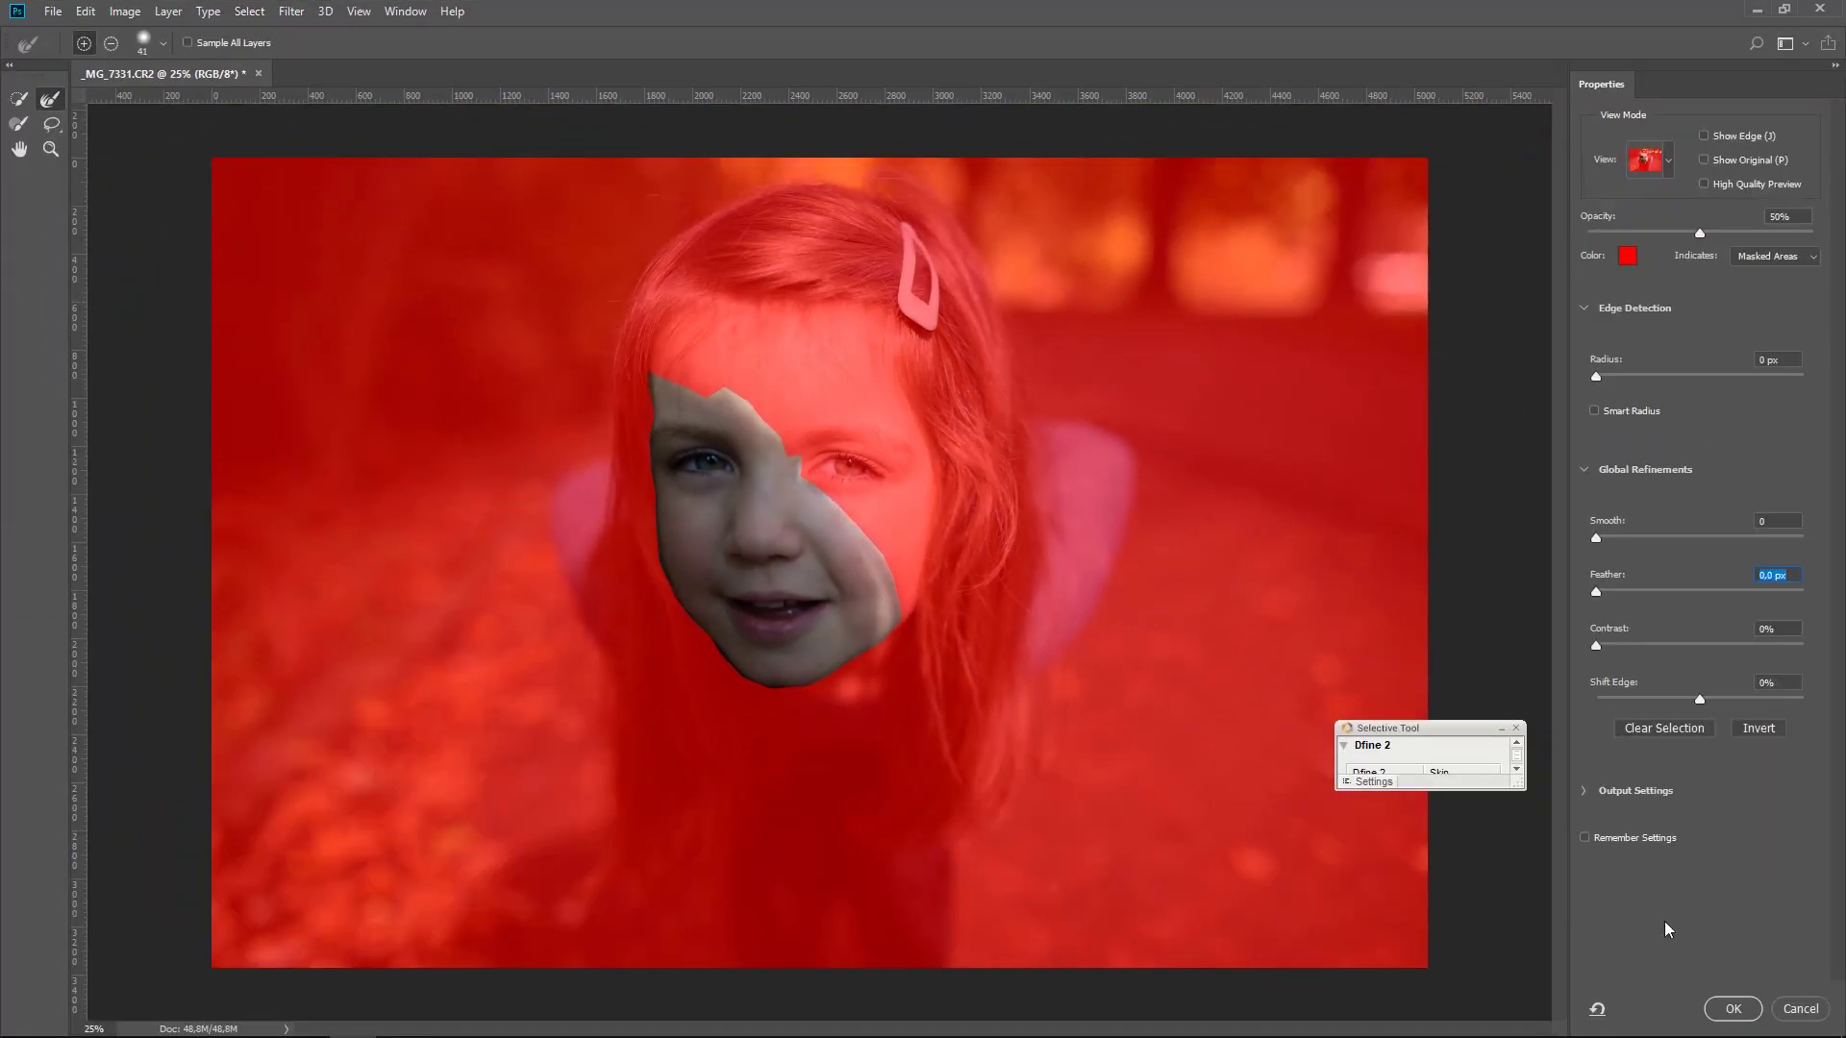
{"action": "left_click", "coordinate": [1801, 1009]}
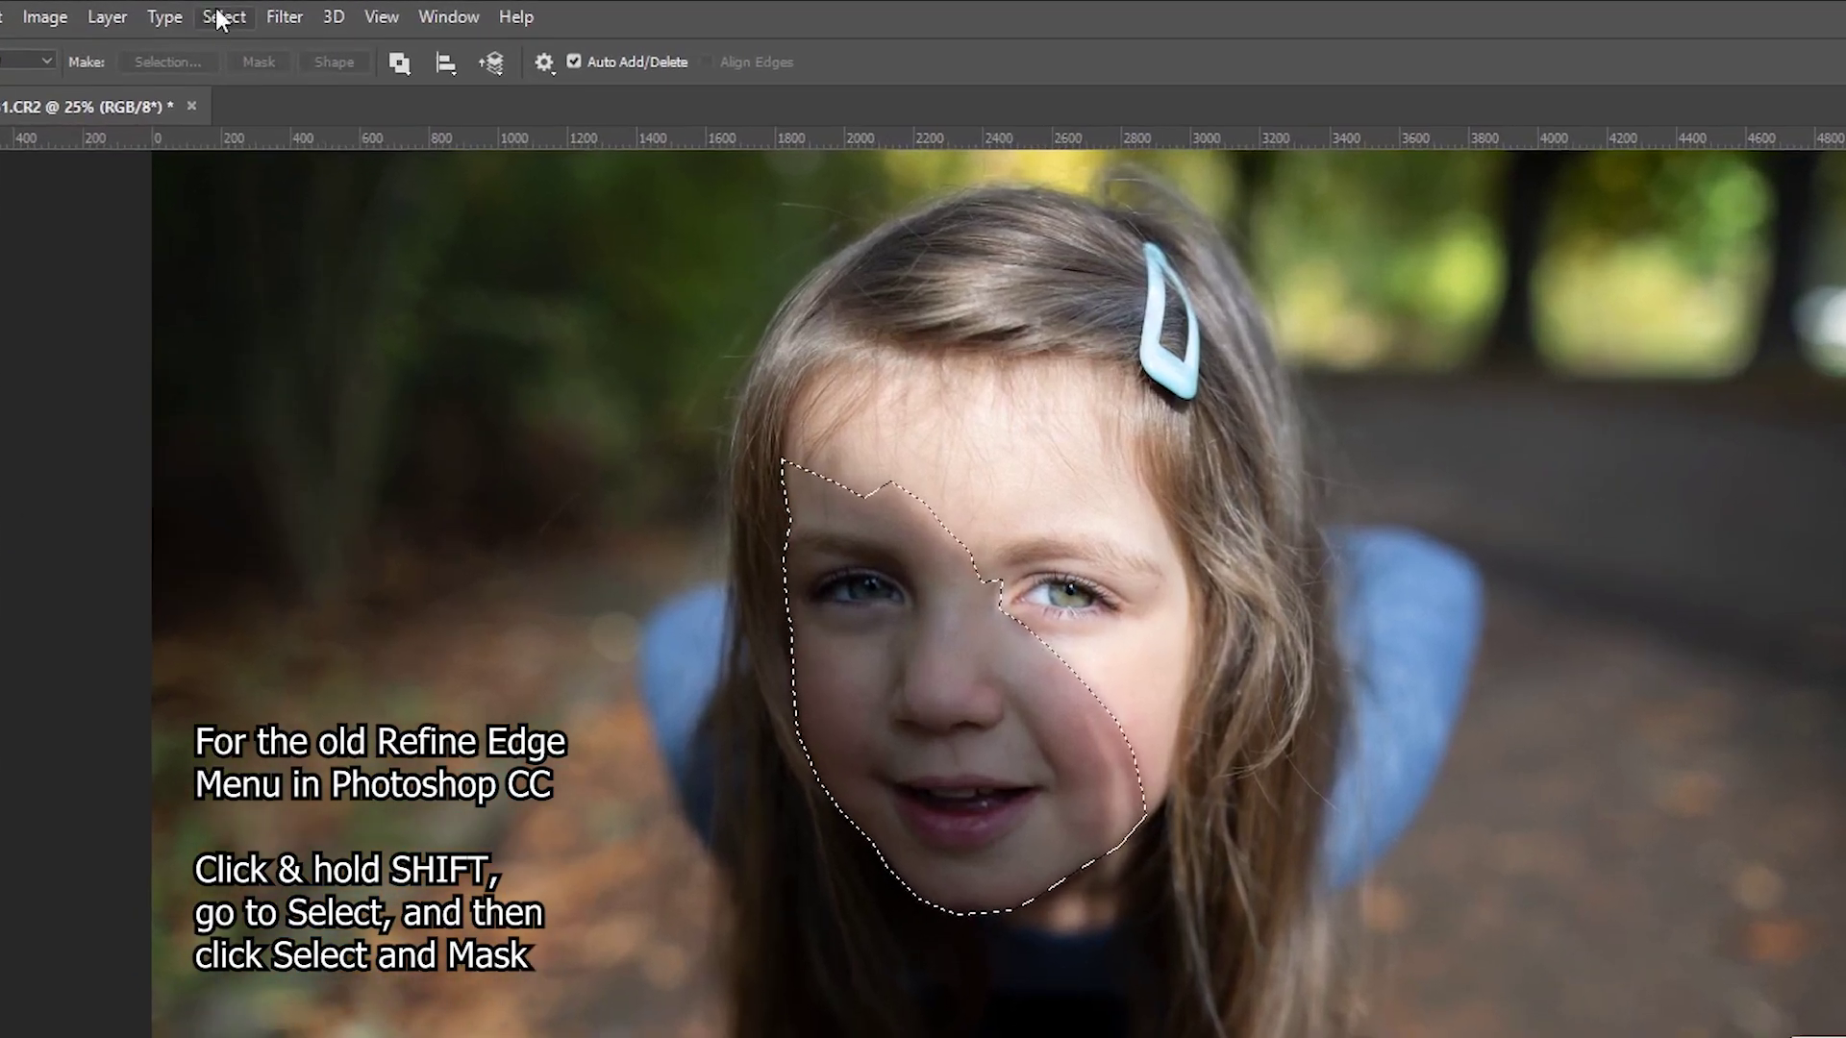
{"action": "left_click", "coordinate": [245, 11]}
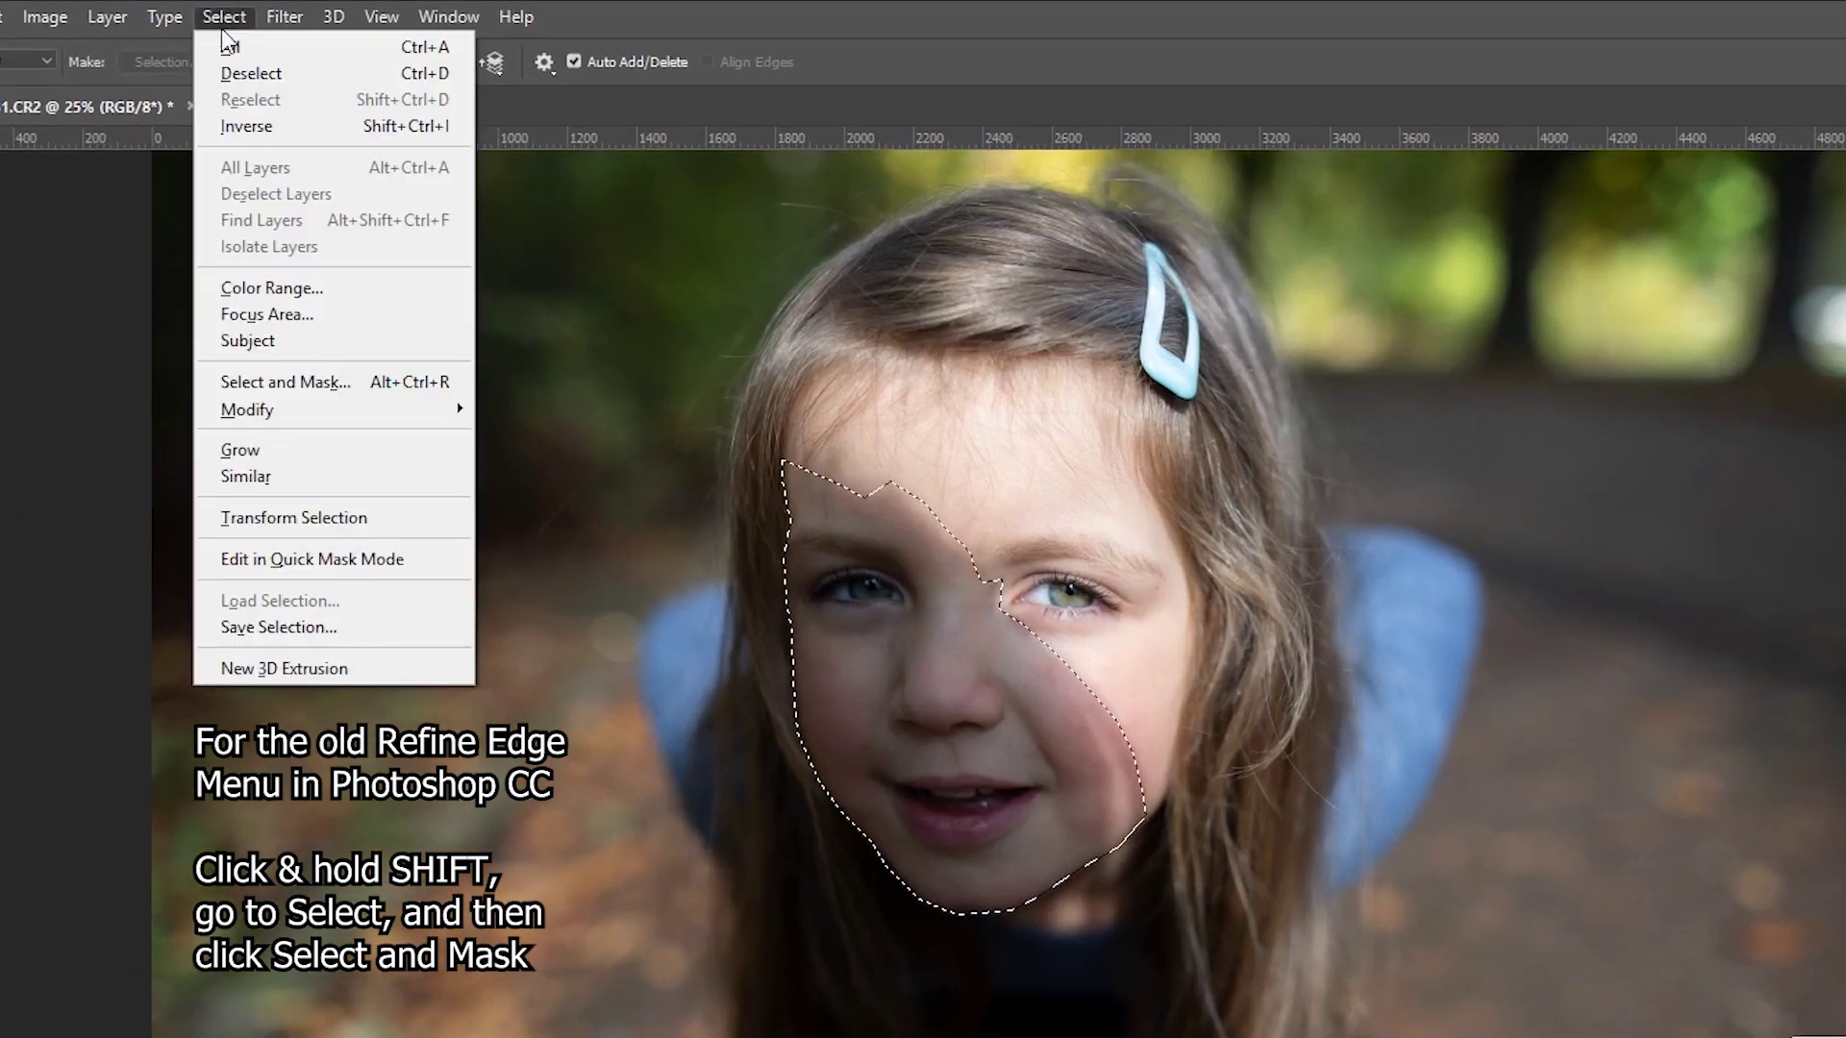
In Refine Edge, drag the Feather slider to about 30 px
{"action": "left_click", "coordinate": [313, 382], "text": "shift"}
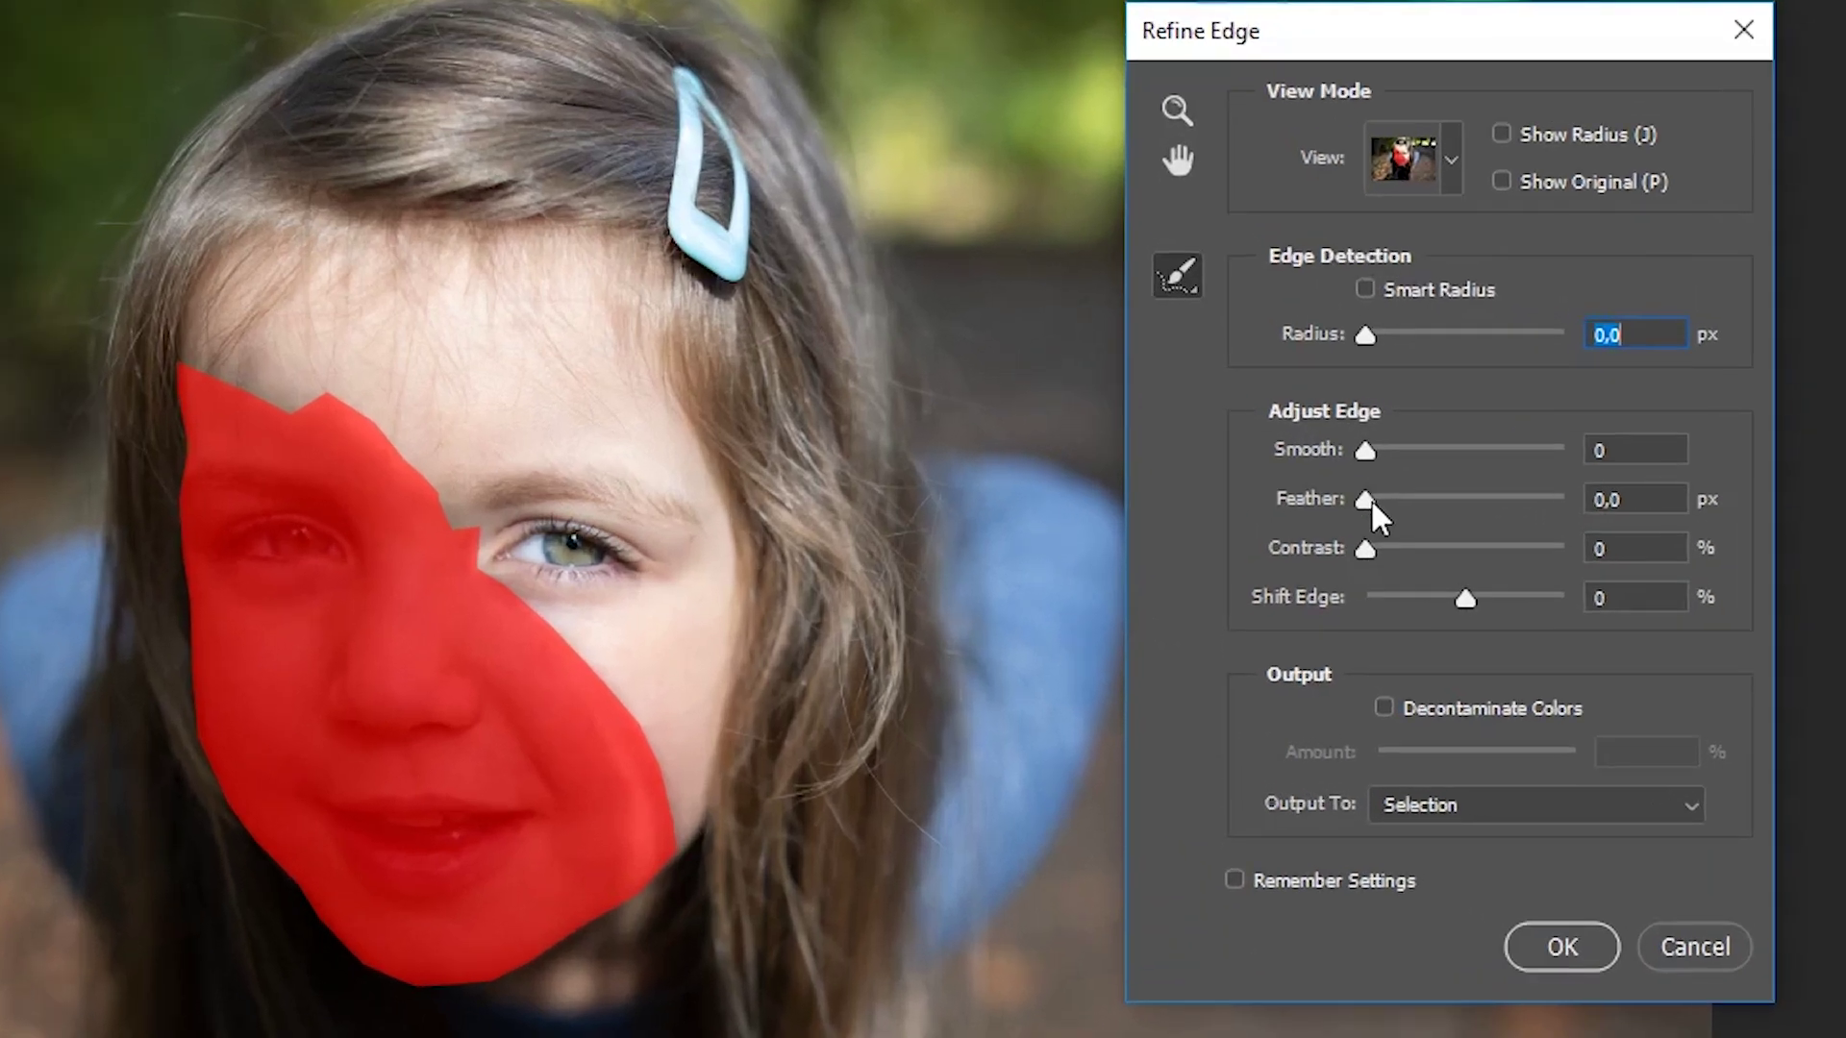
{"action": "left_click_drag", "start_coordinate": [1467, 565], "coordinate": [1519, 571]}
{"action": "mouse_move", "coordinate": [1440, 507]}
{"action": "left_mouse_down"}
{"action": "mouse_move", "coordinate": [1505, 508]}
{"action": "mouse_move", "coordinate": [1429, 502]}
{"action": "mouse_move", "coordinate": [1461, 500]}
{"action": "left_mouse_up"}
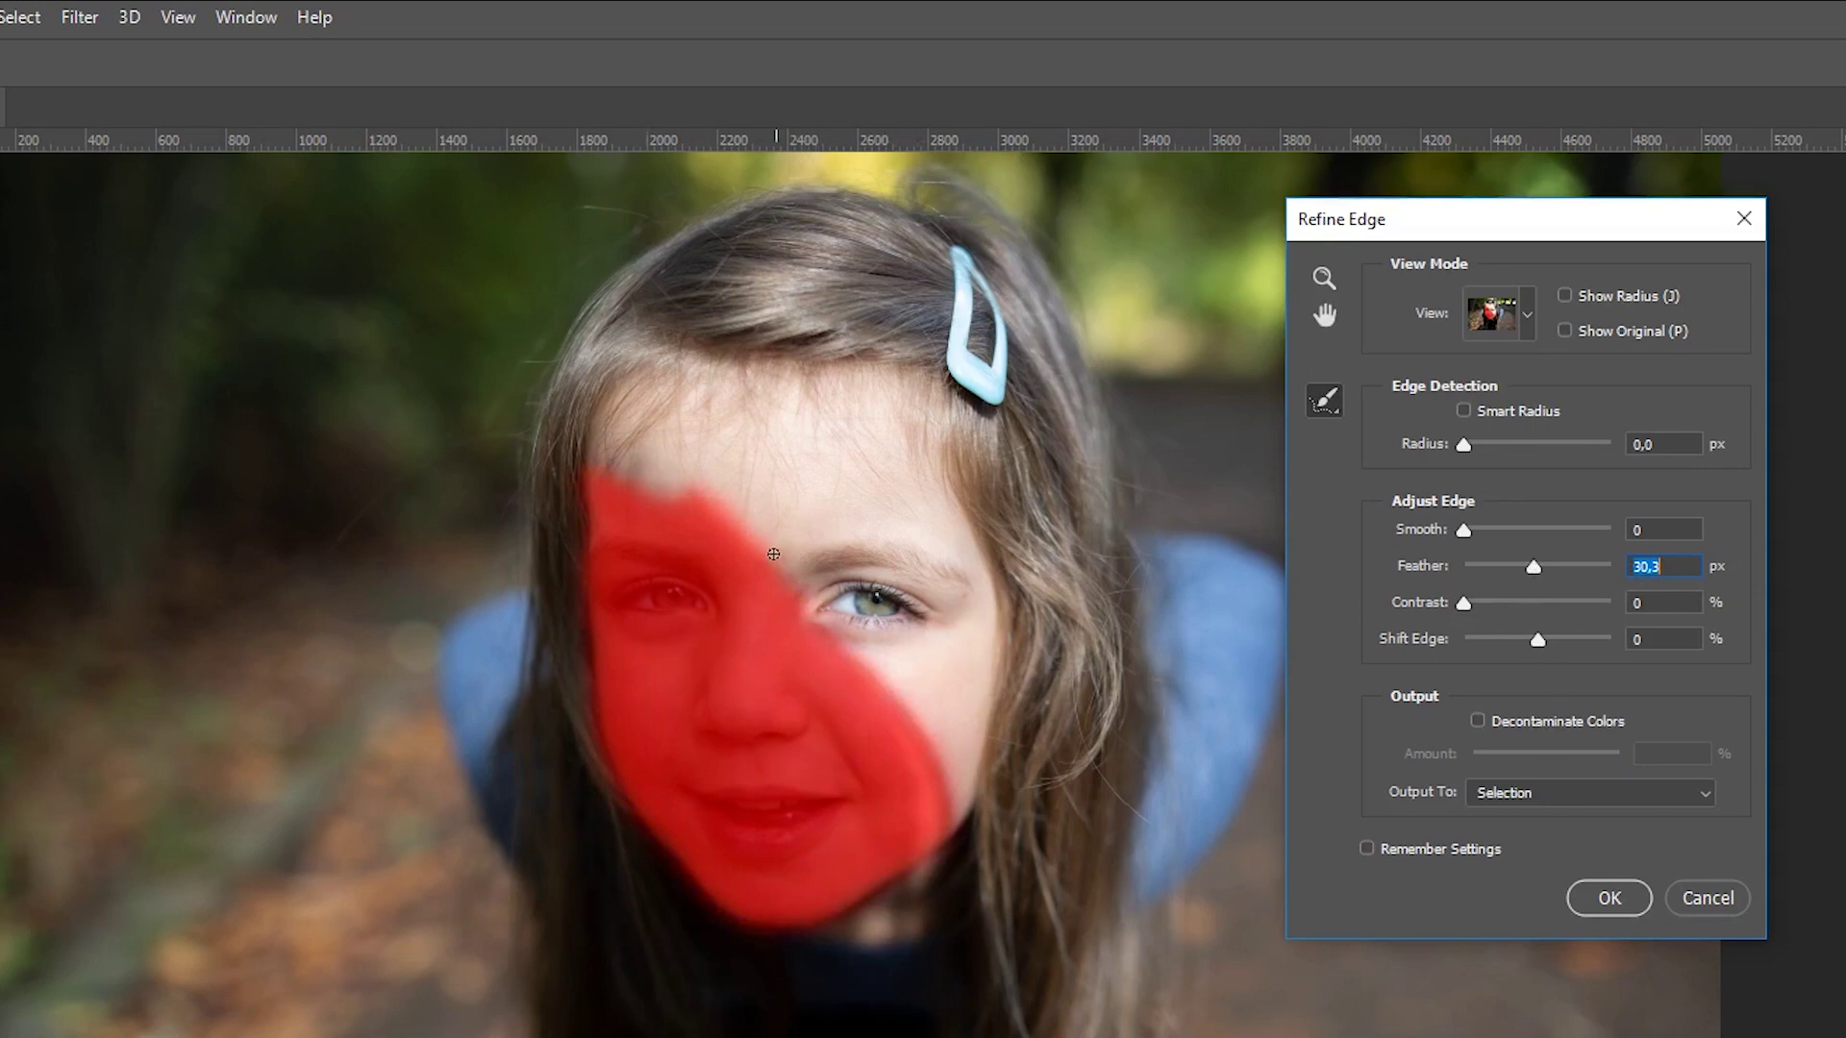
Zoom the preview in on the eye to check the edge, then close Refine Edge
{"action": "left_click", "coordinate": [1324, 279]}
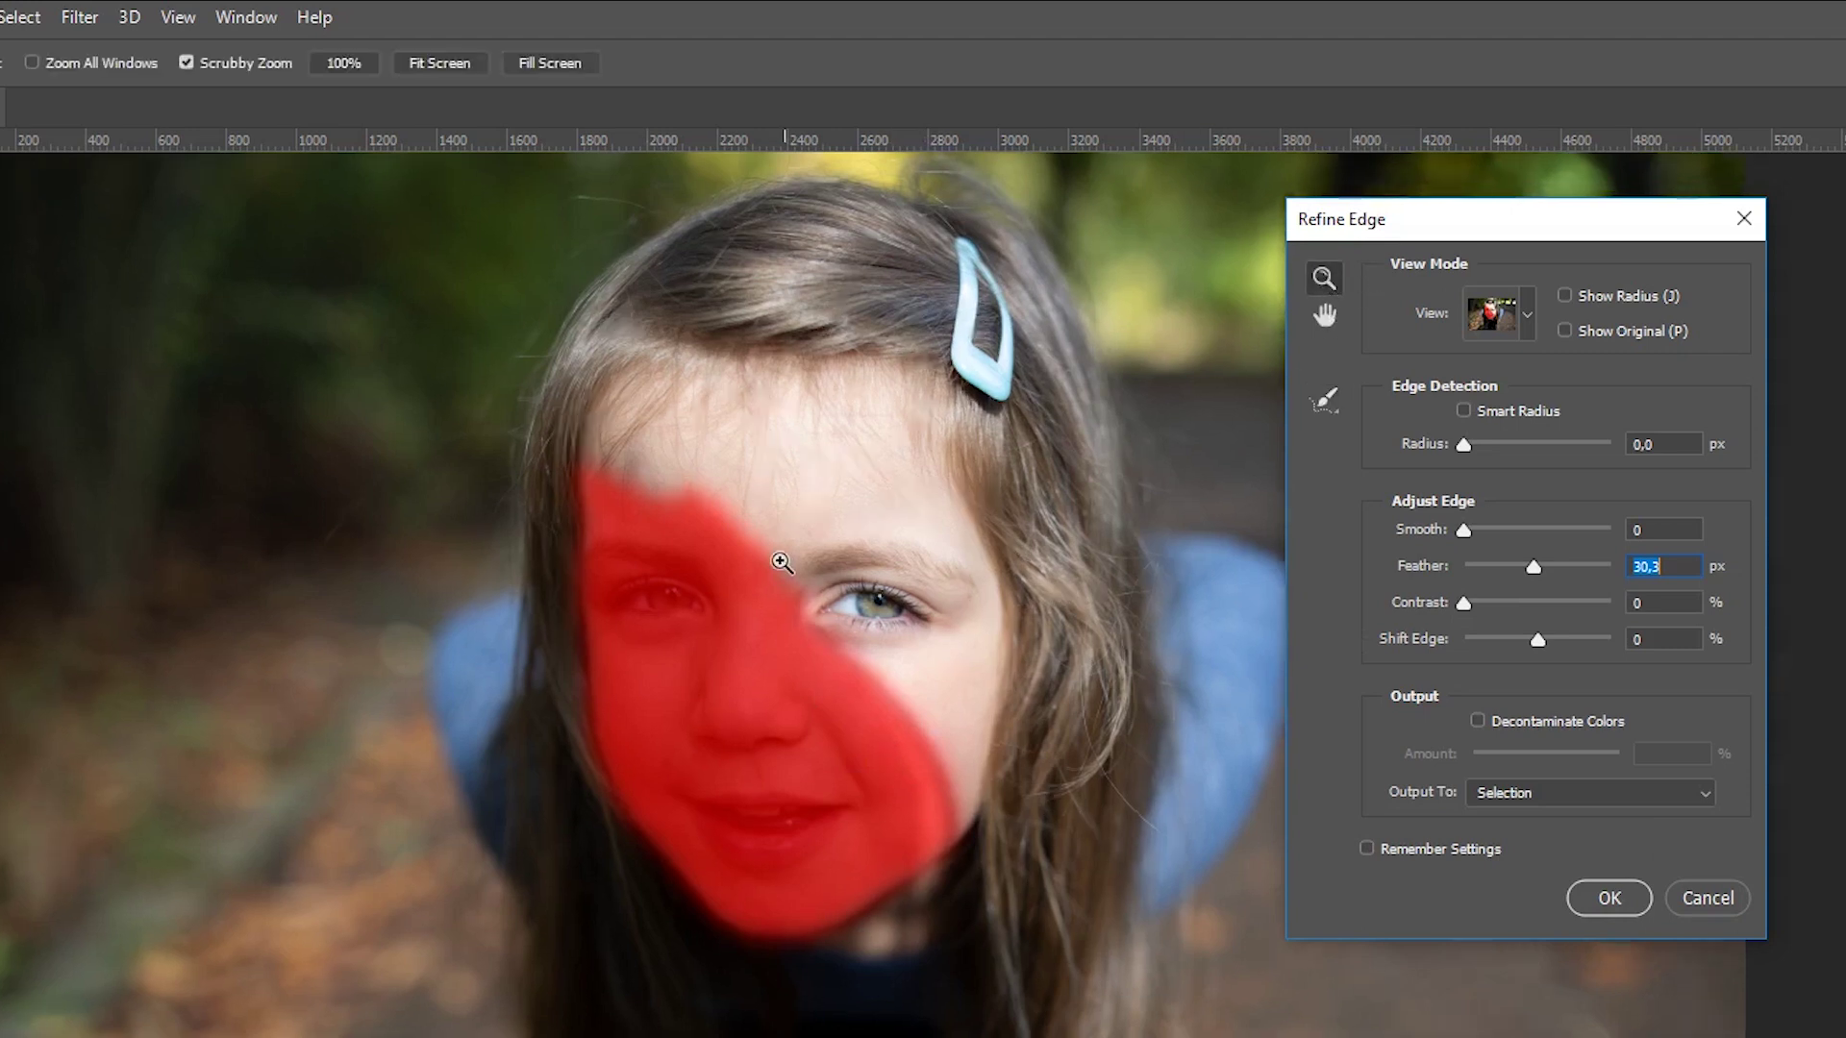
{"action": "left_click", "coordinate": [780, 566]}
{"action": "left_click", "coordinate": [758, 575]}
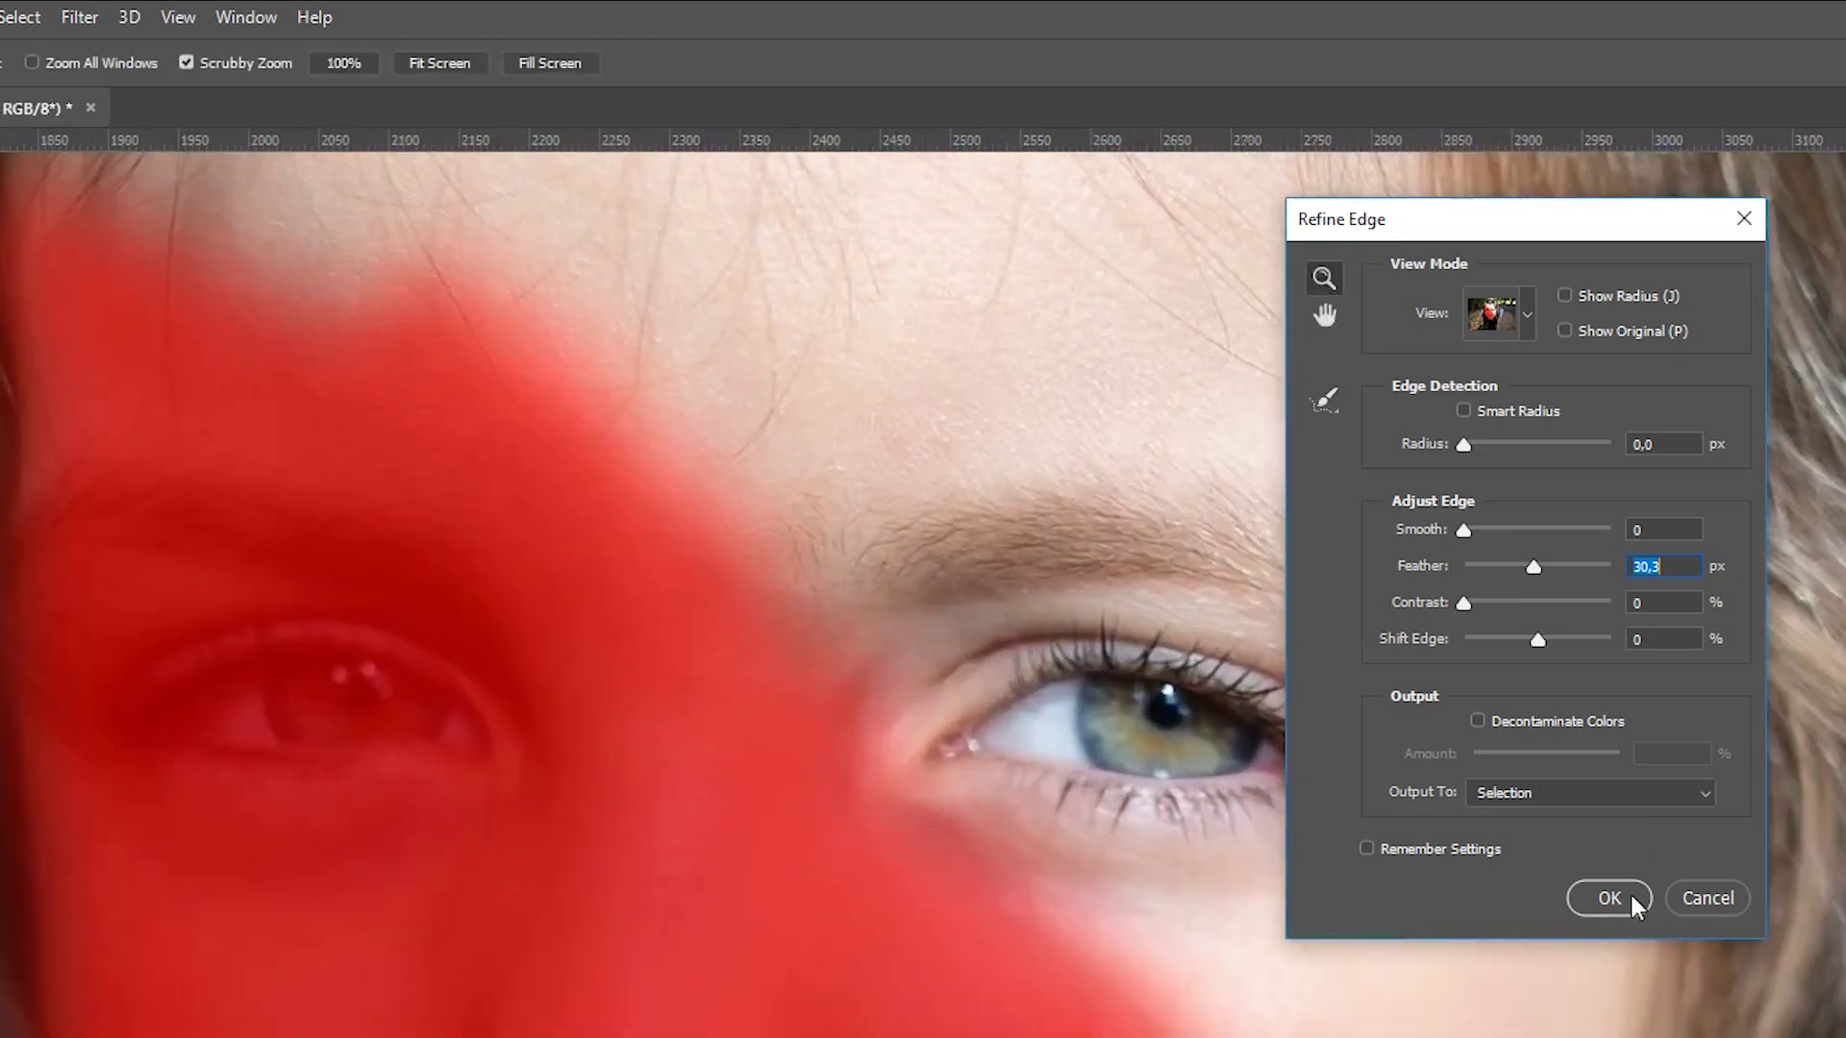
{"action": "left_click", "coordinate": [1720, 898]}
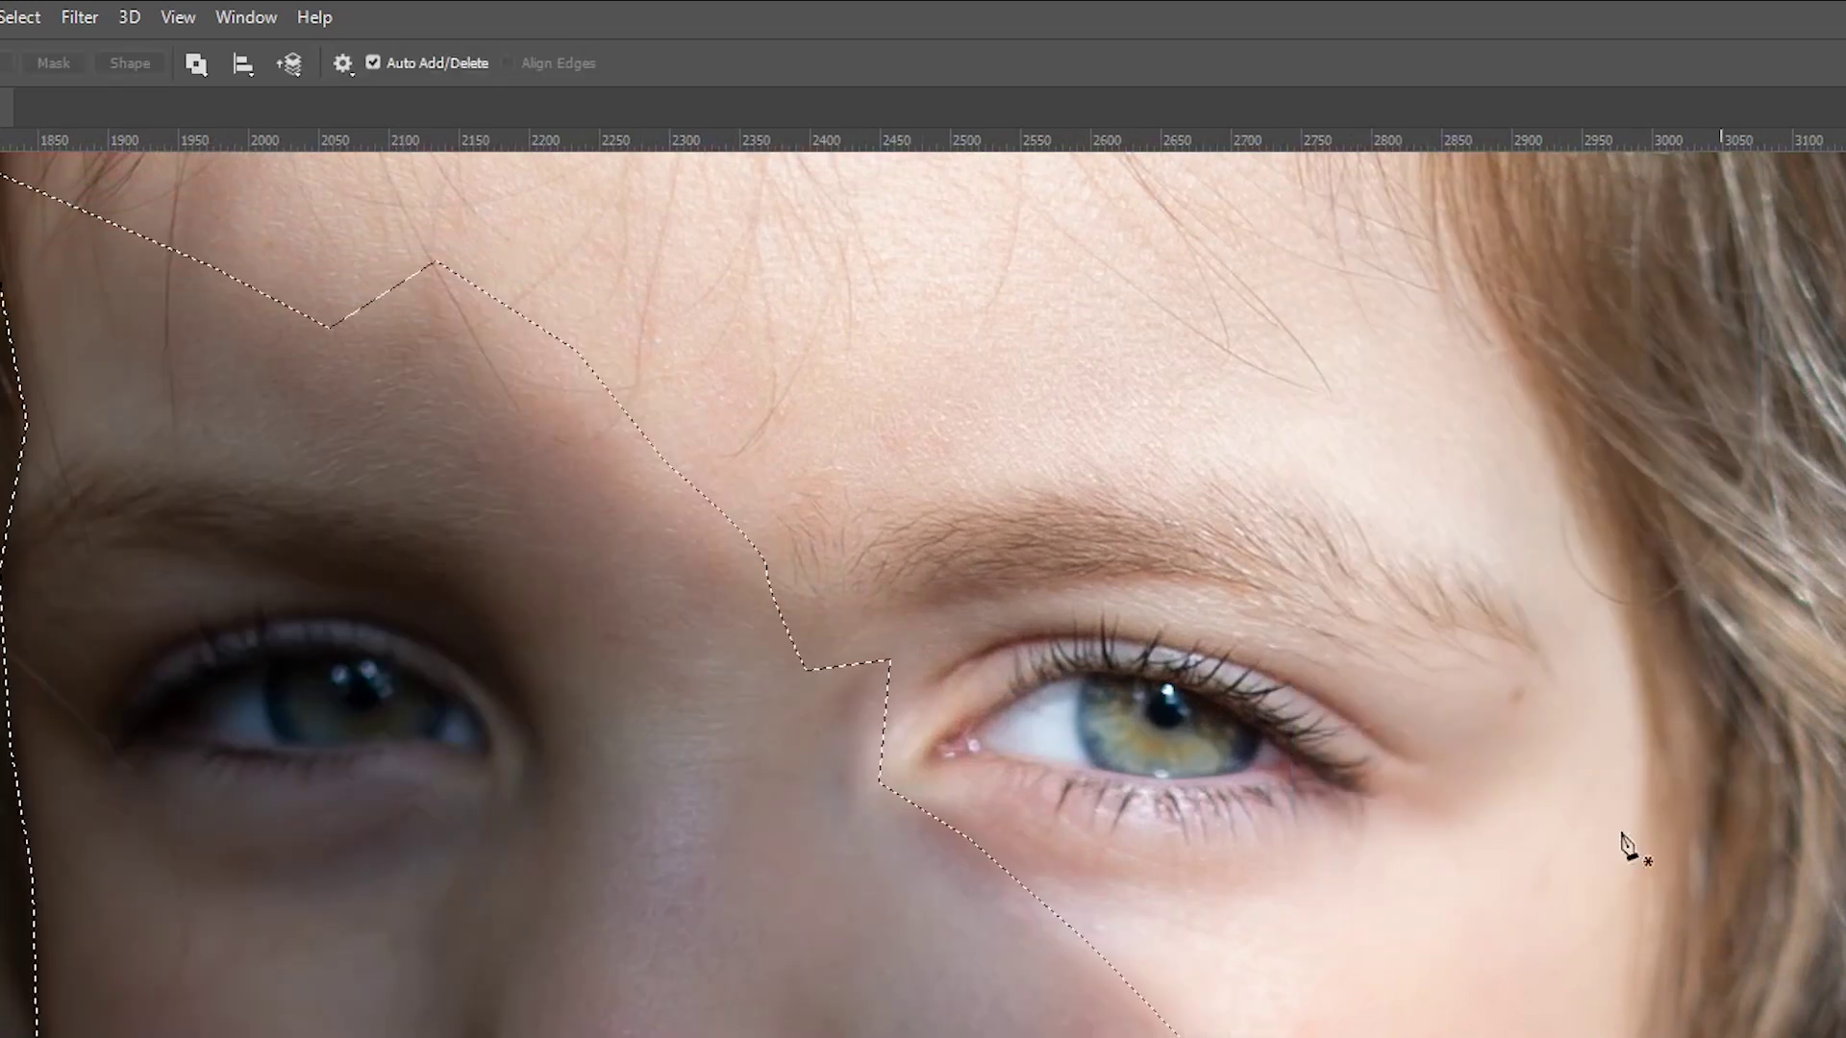
Fit the photo to screen, then set Feather to 7.8 px in Select and Mask and apply
{"action": "key", "text": "z"}
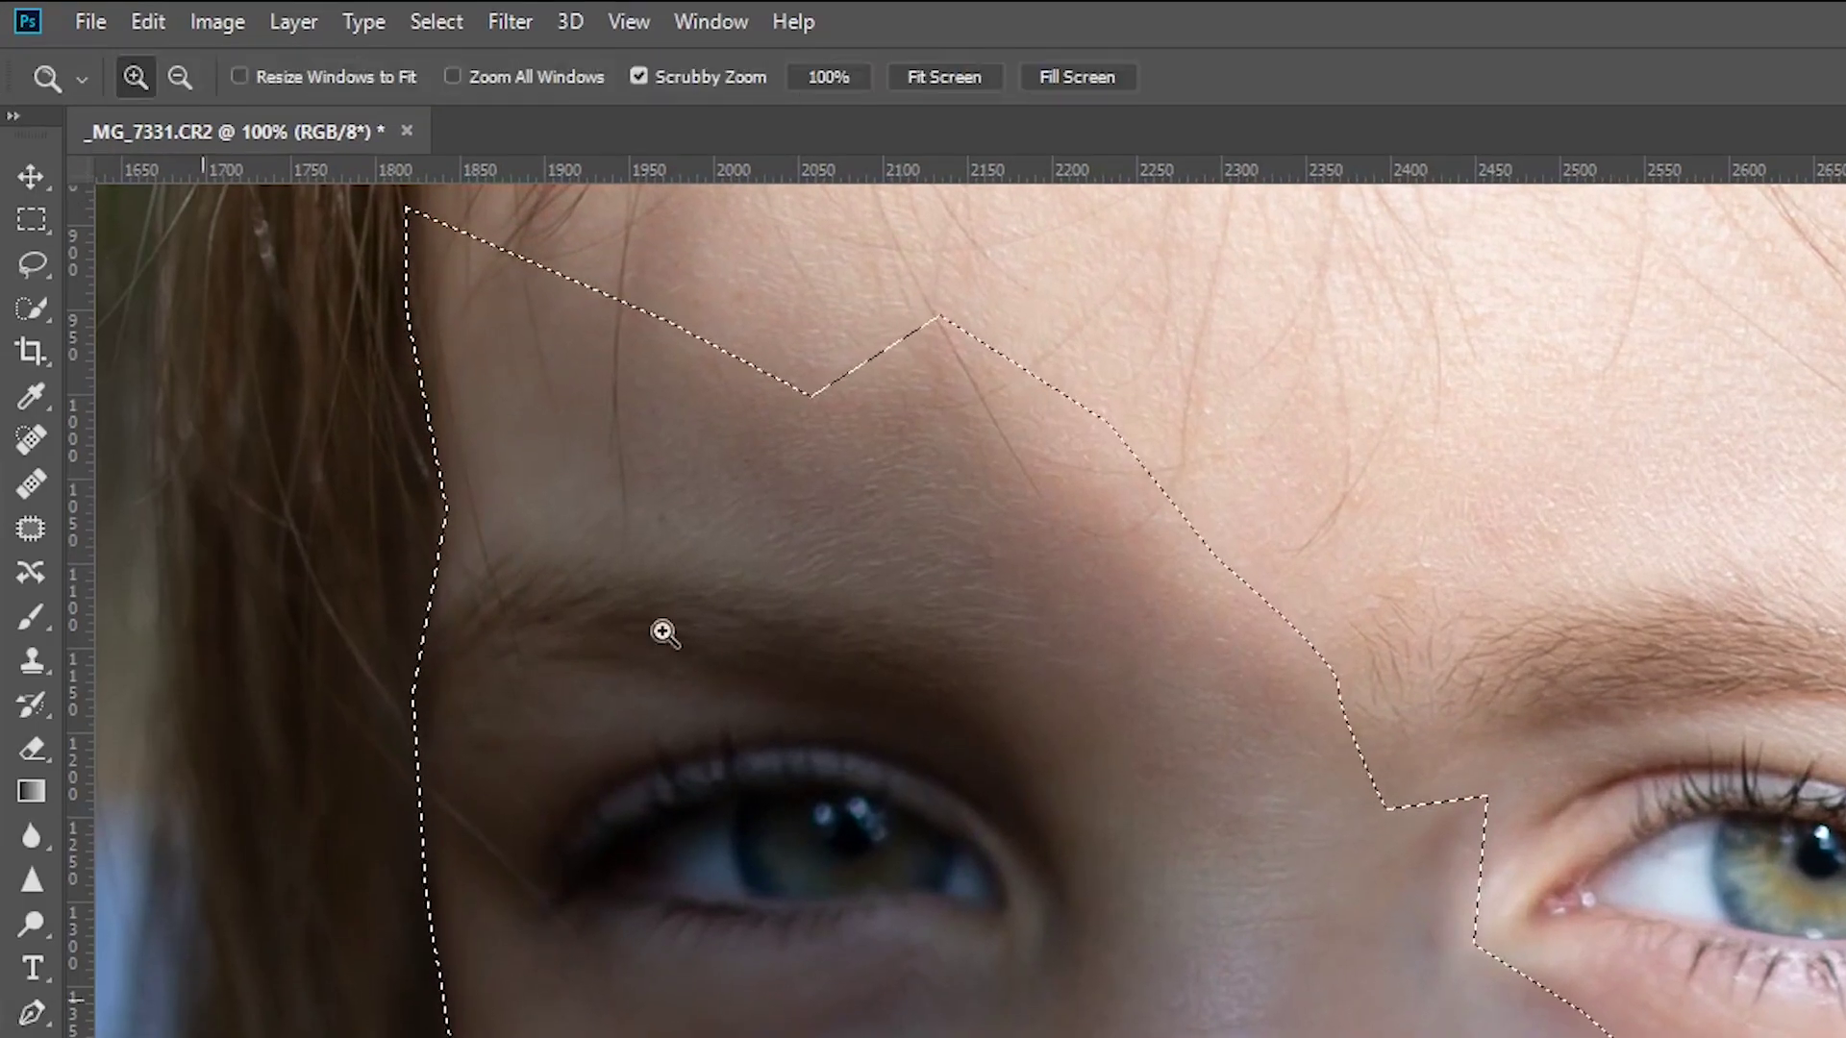
{"action": "left_click", "coordinate": [944, 77]}
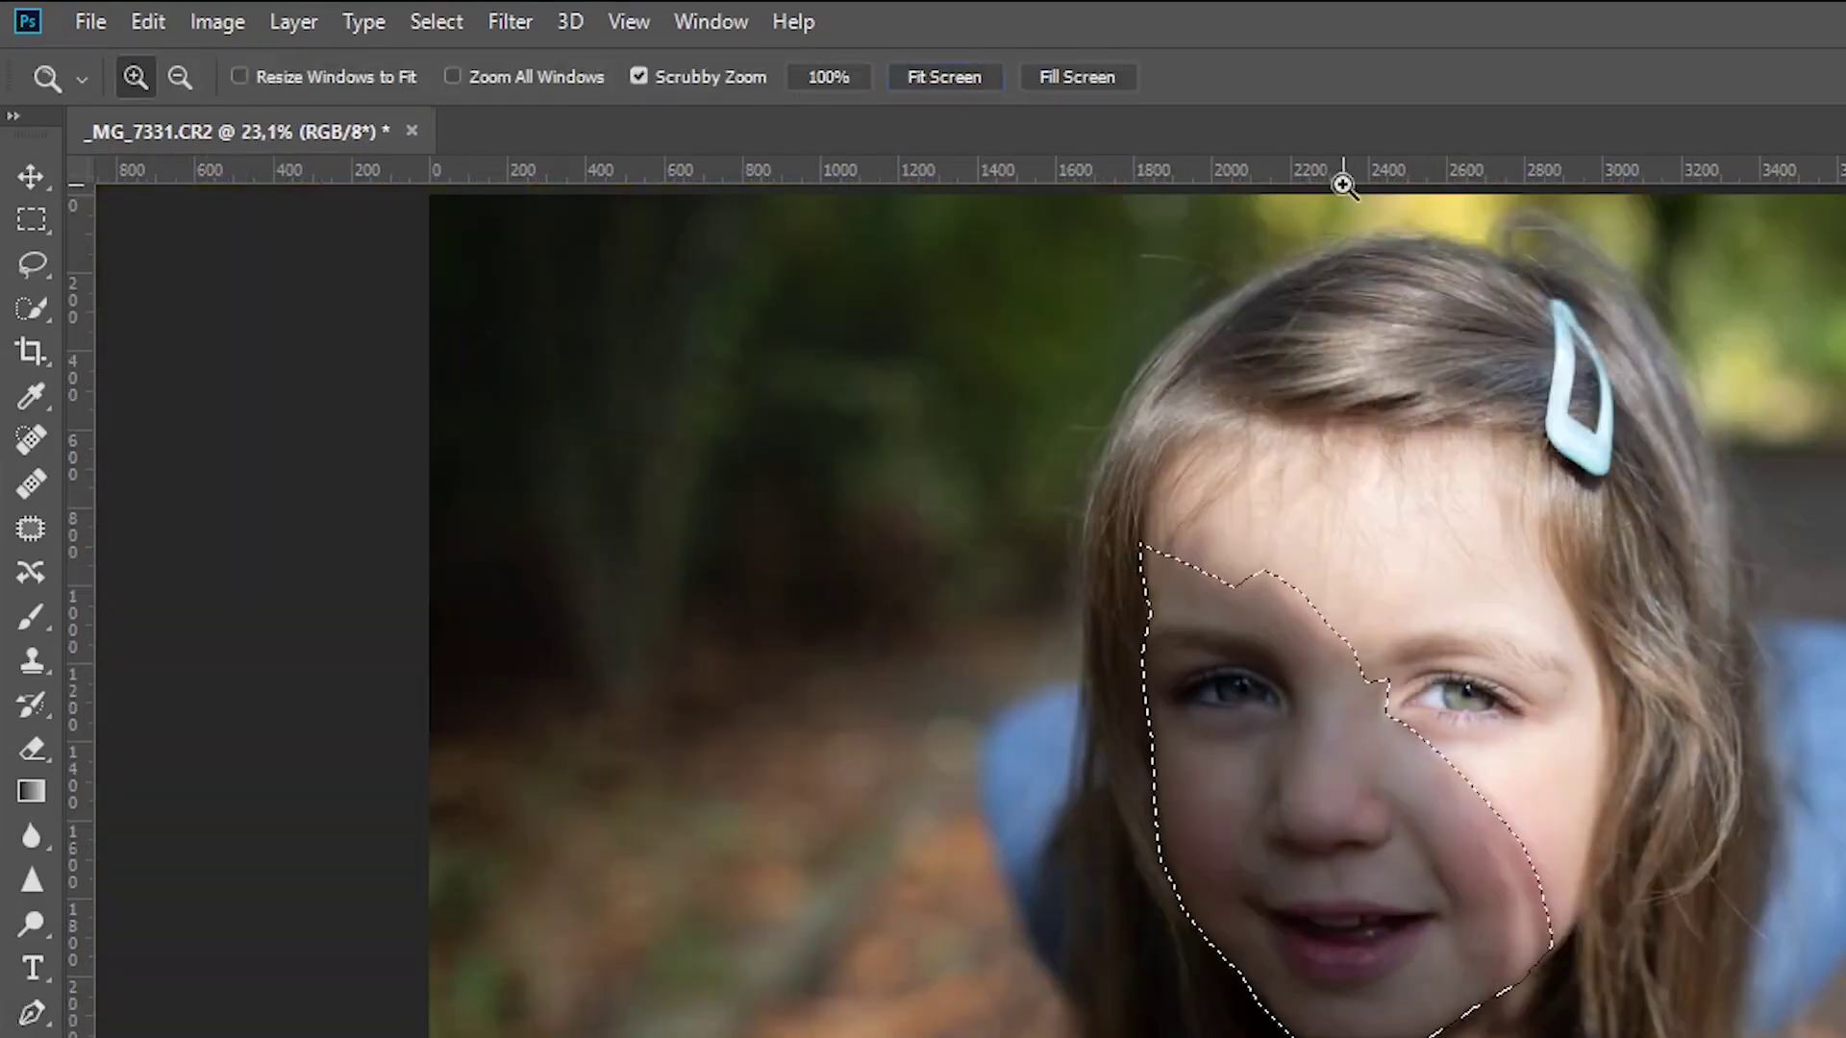
{"action": "left_click", "coordinate": [507, 13]}
{"action": "mouse_move", "coordinate": [443, 15]}
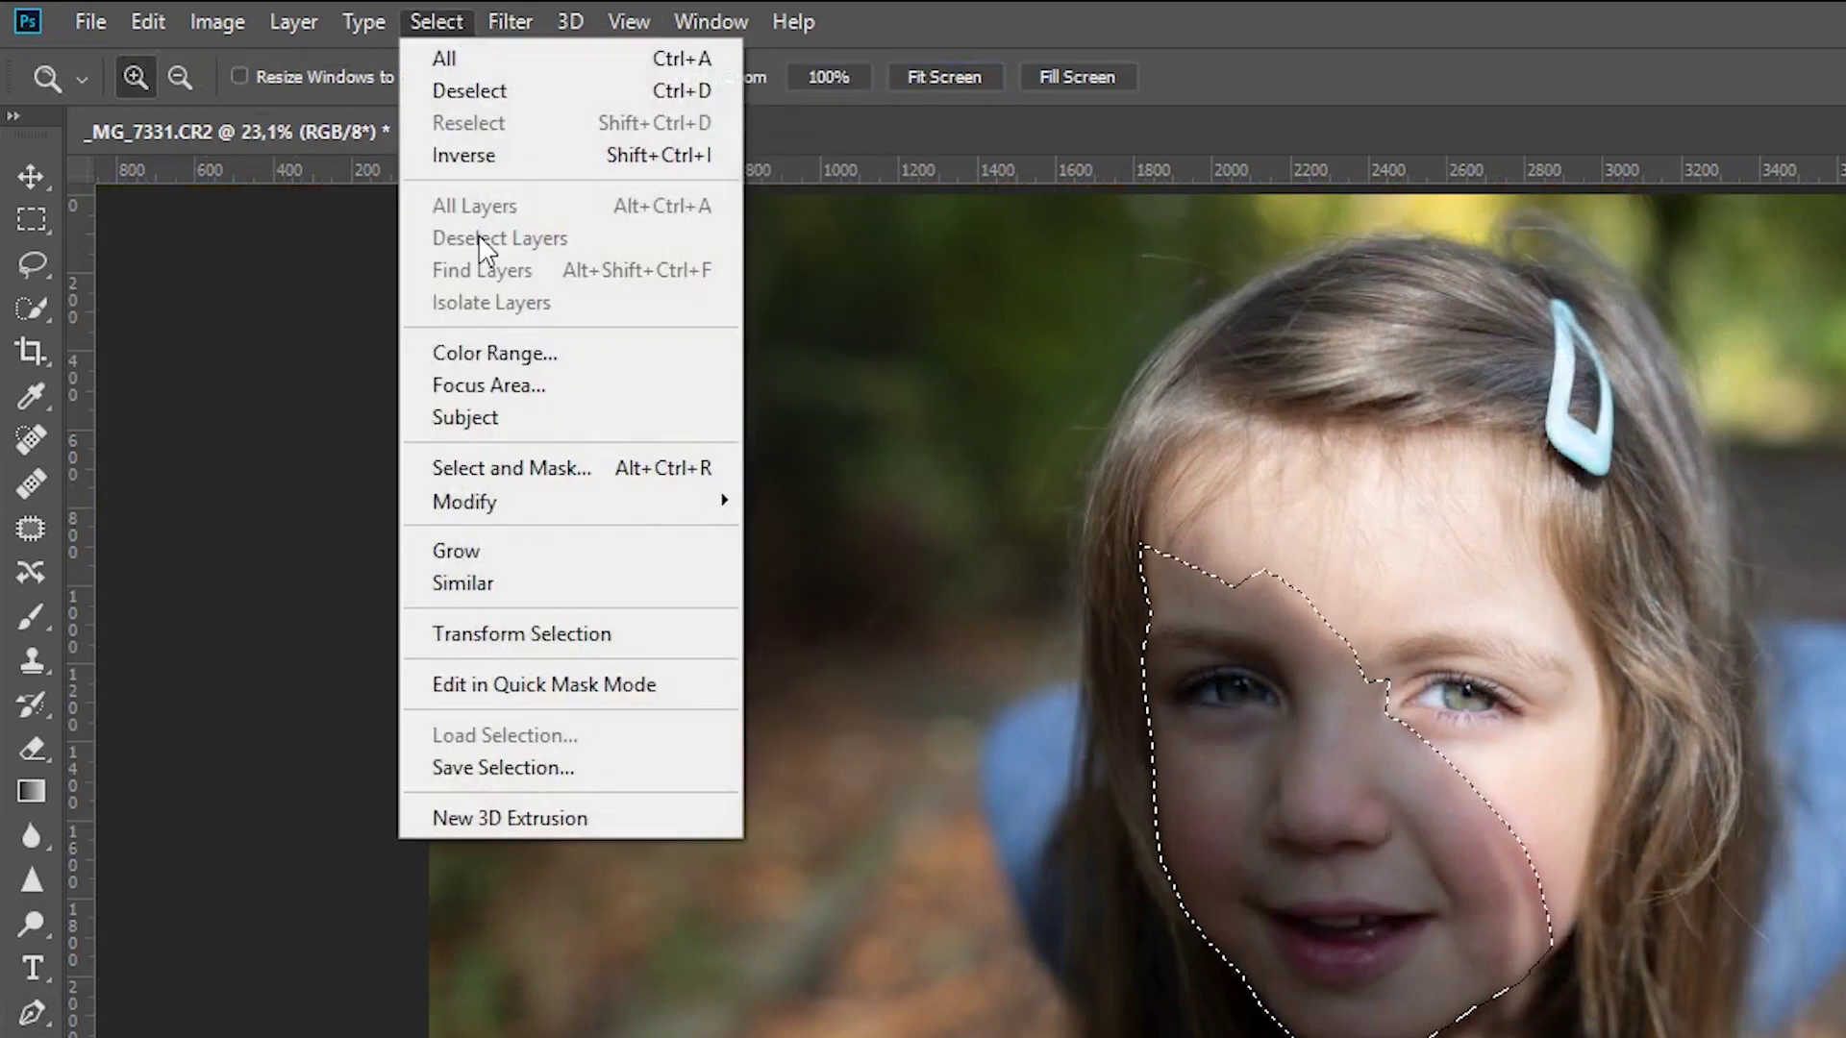
{"action": "left_click", "coordinate": [534, 471]}
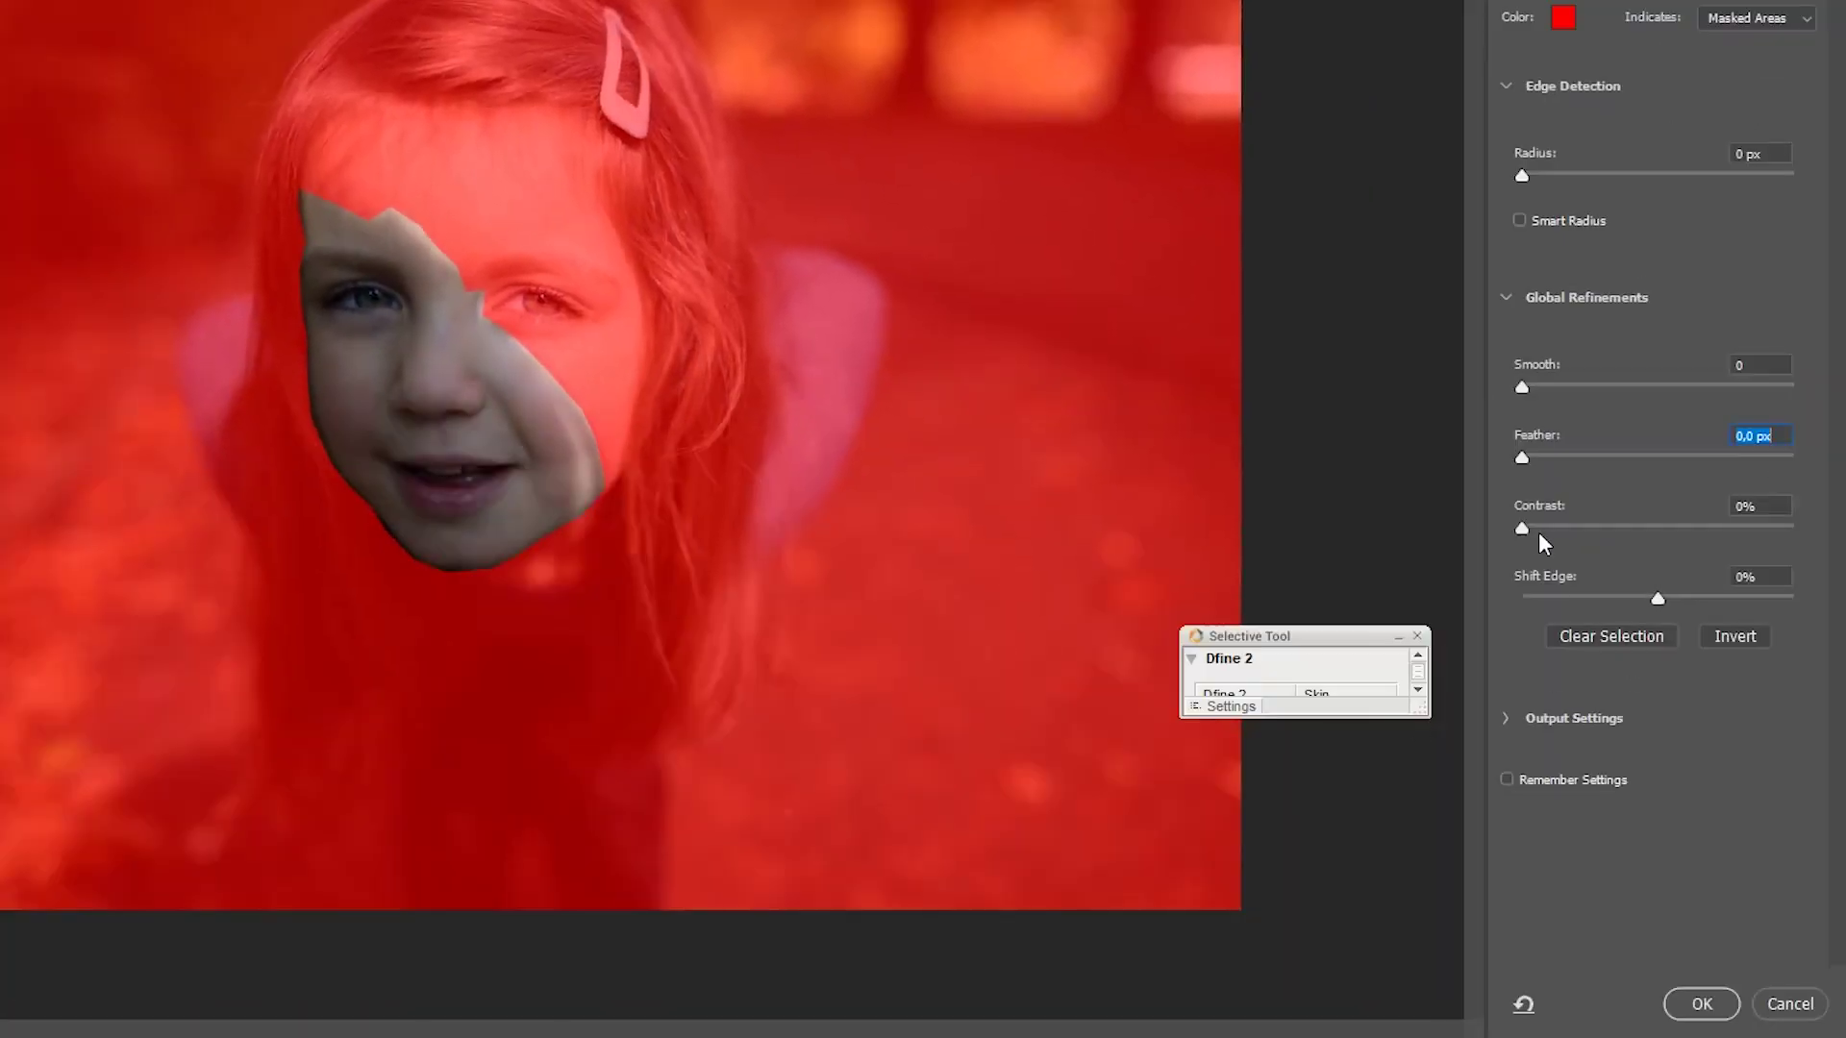
{"action": "left_click_drag", "start_coordinate": [1541, 458], "coordinate": [1669, 465]}
{"action": "left_click", "coordinate": [1721, 1004]}
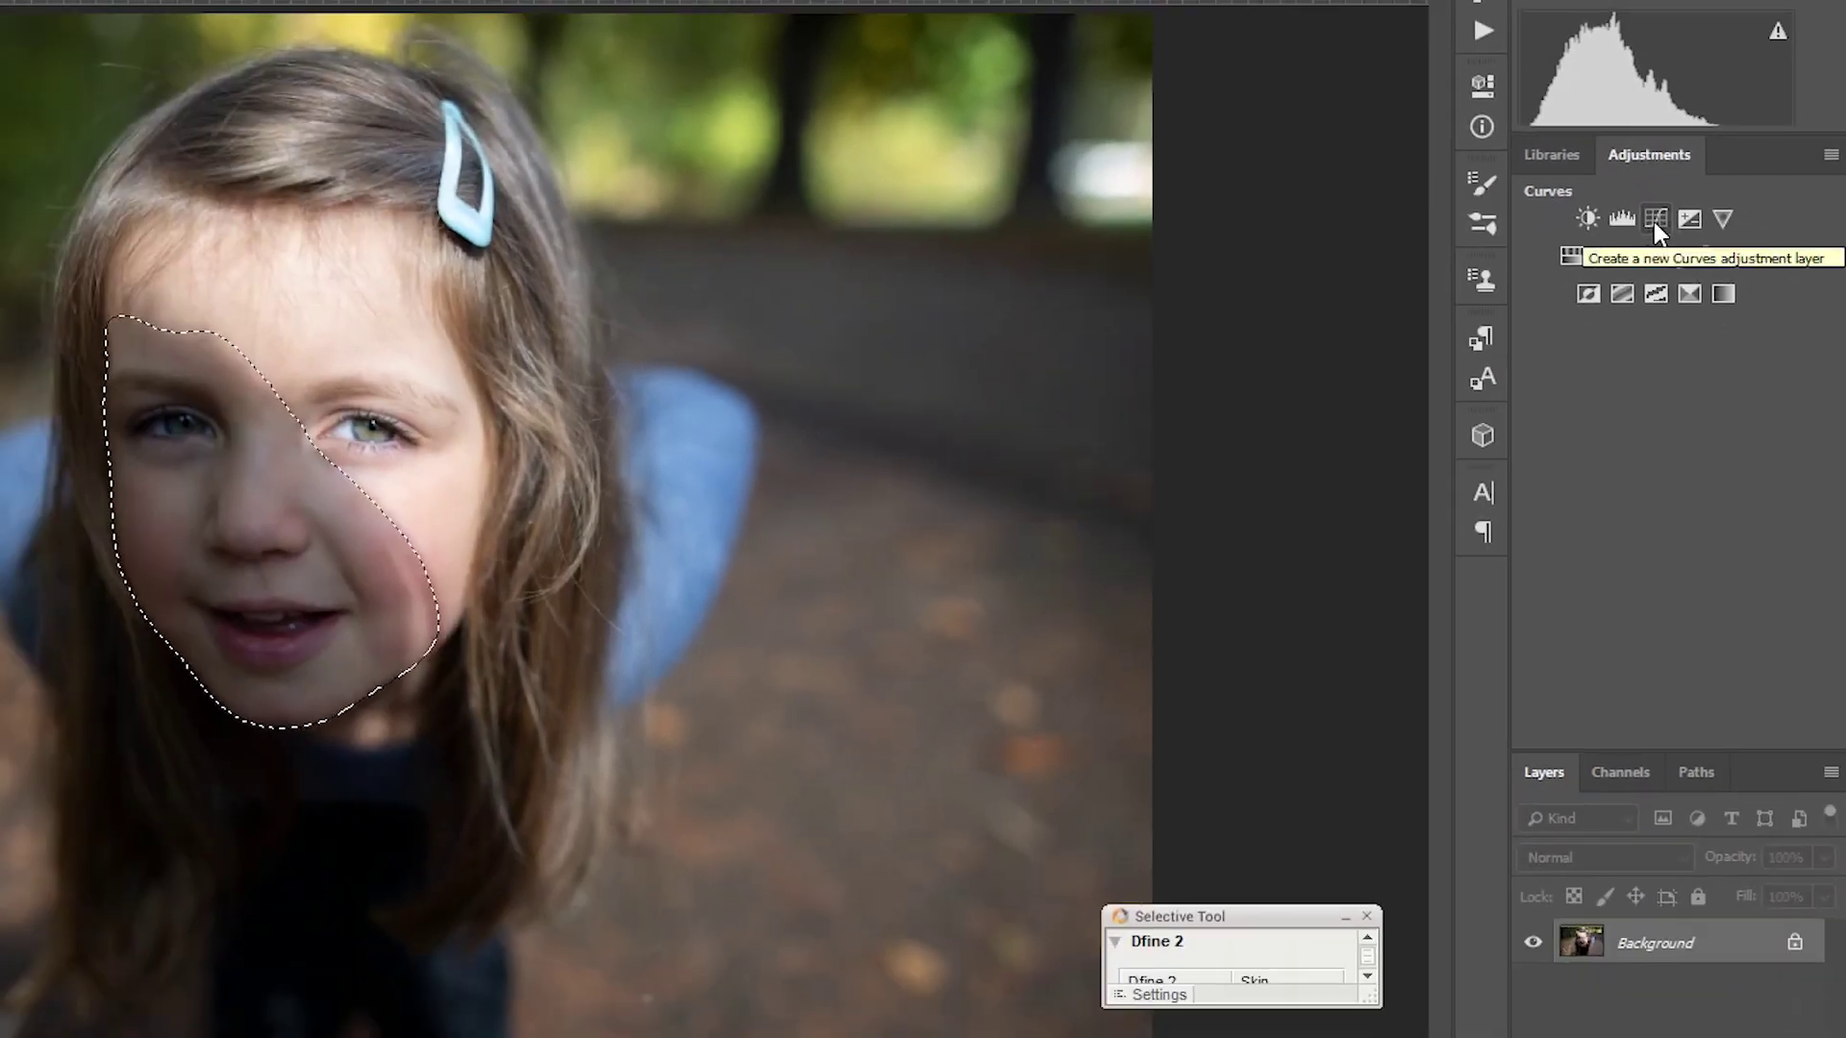
Add a Curves adjustment layer and bow the curve upward to lift the shadowed cheek
{"action": "left_click", "coordinate": [1653, 221]}
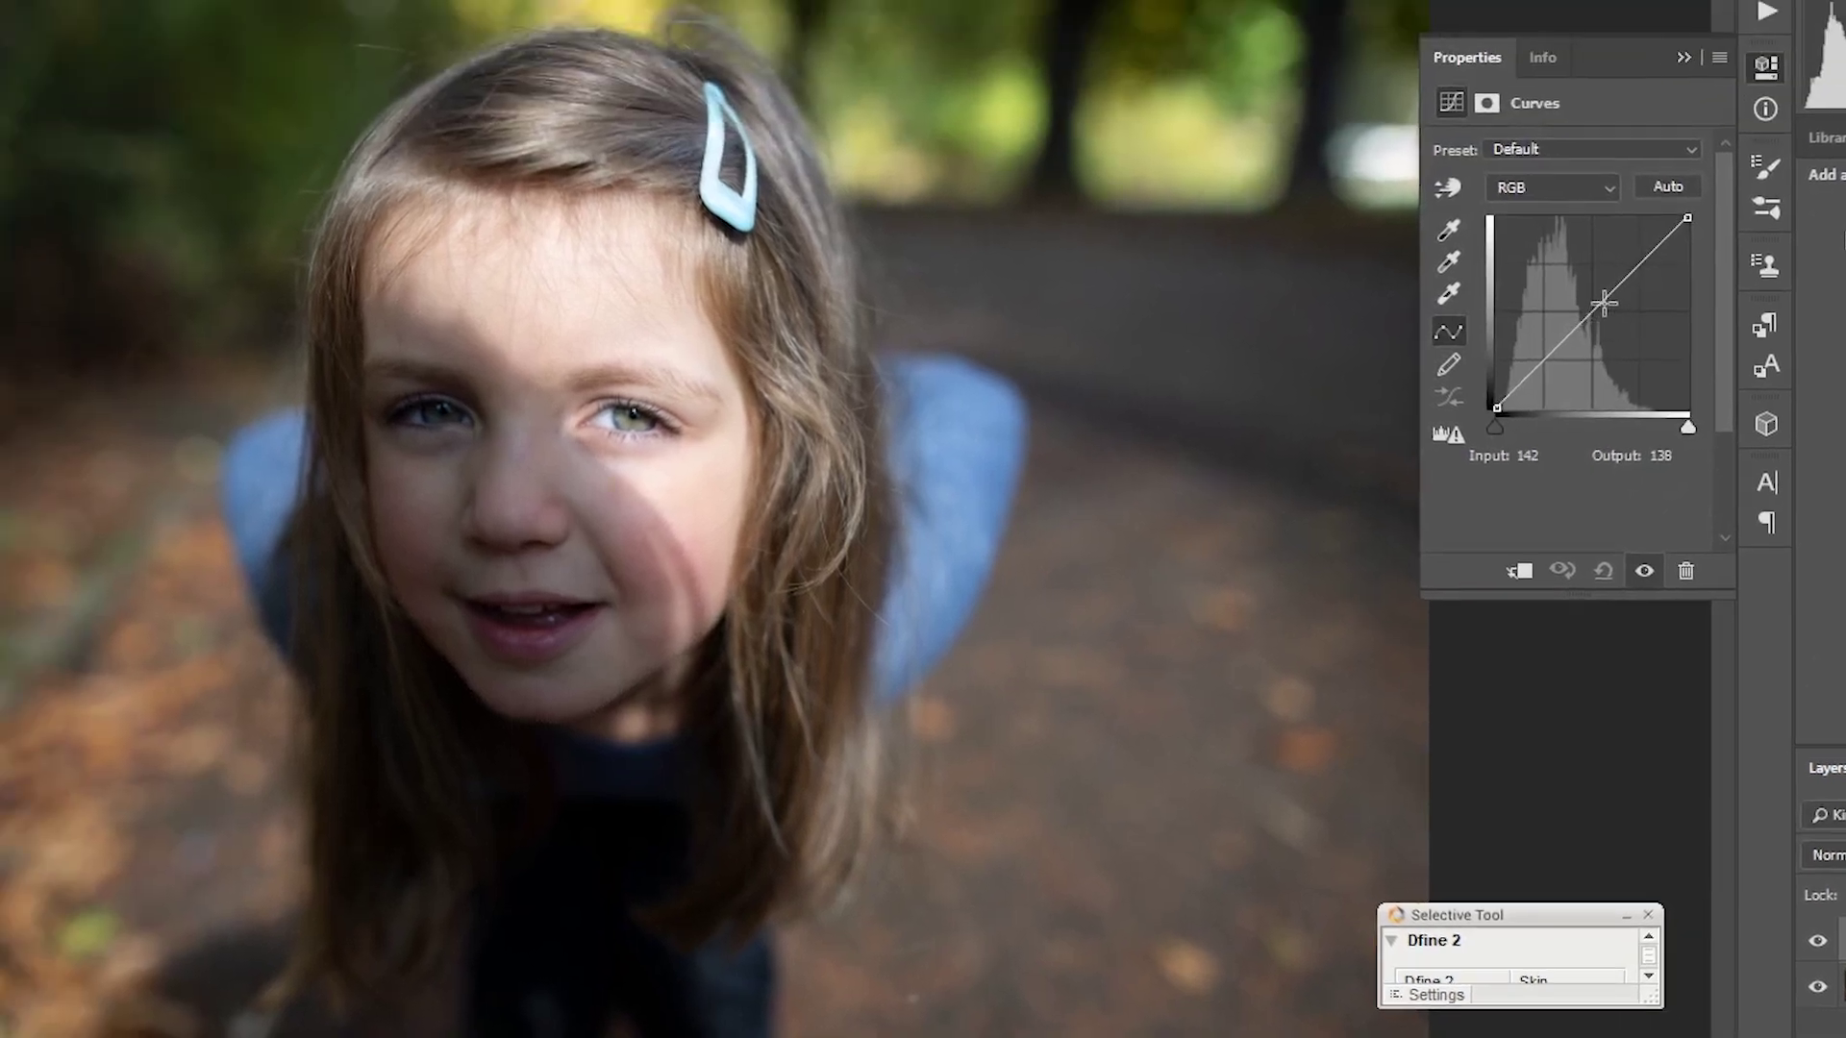
{"action": "left_click_drag", "start_coordinate": [1604, 304], "coordinate": [1583, 257]}
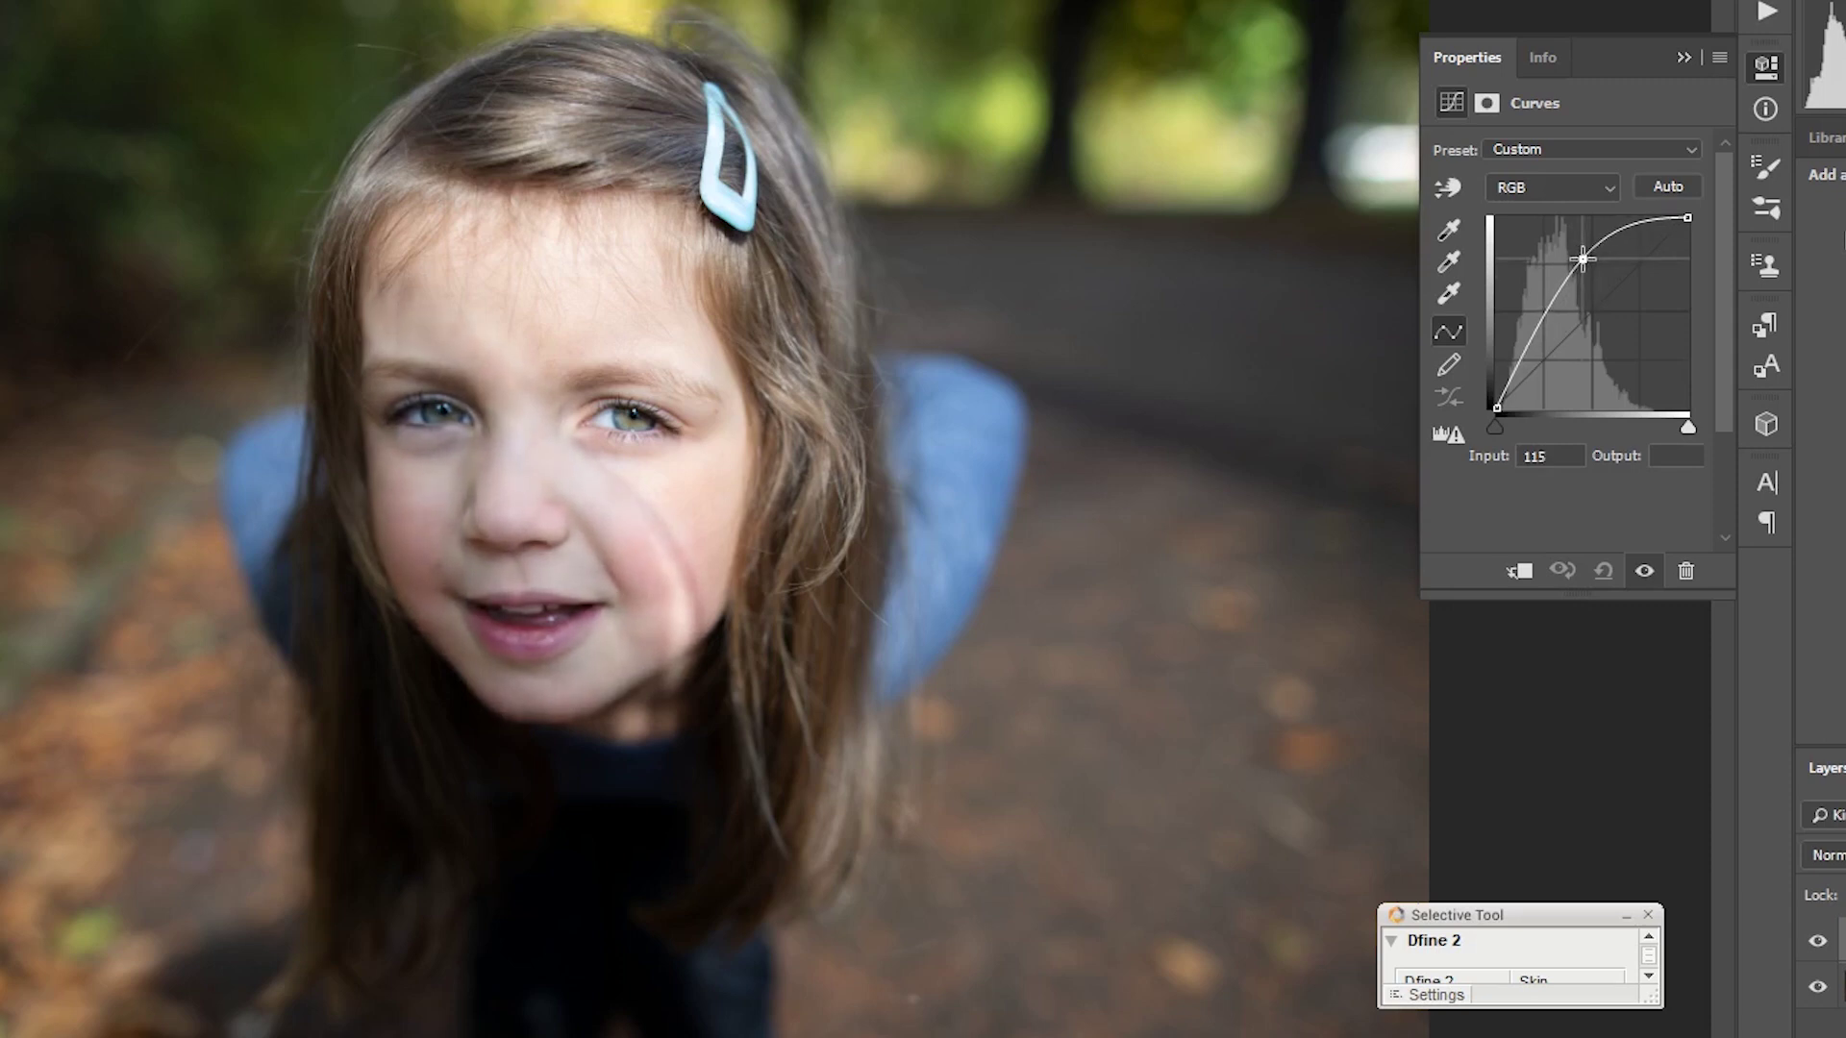